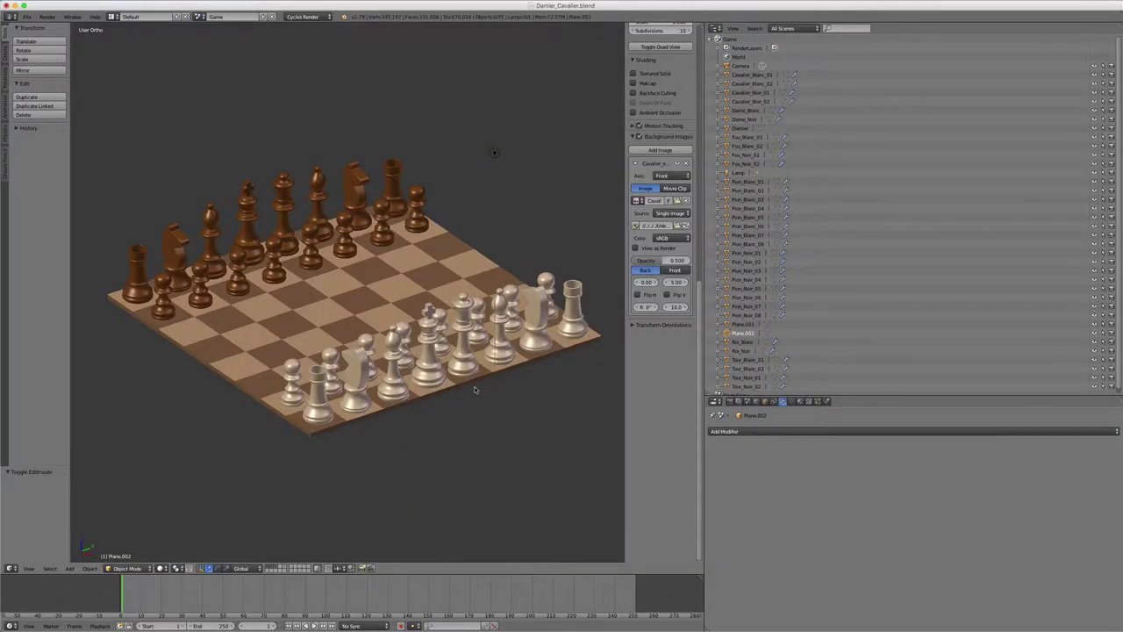
Step: Orbit and zoom around the finished chessboard to inspect the brown and white pieces
middle_drag(474, 386, 503, 397)
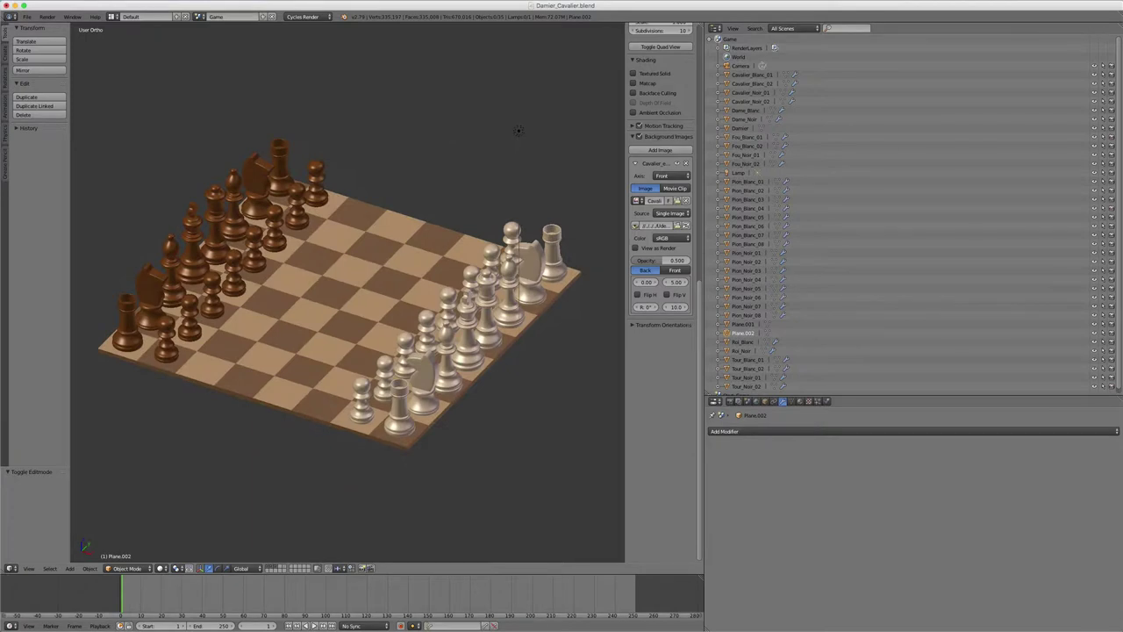
mouse_move(417, 395)
middle_down()
mouse_move(416, 409)
mouse_move(370, 404)
mouse_move(378, 409)
middle_up()
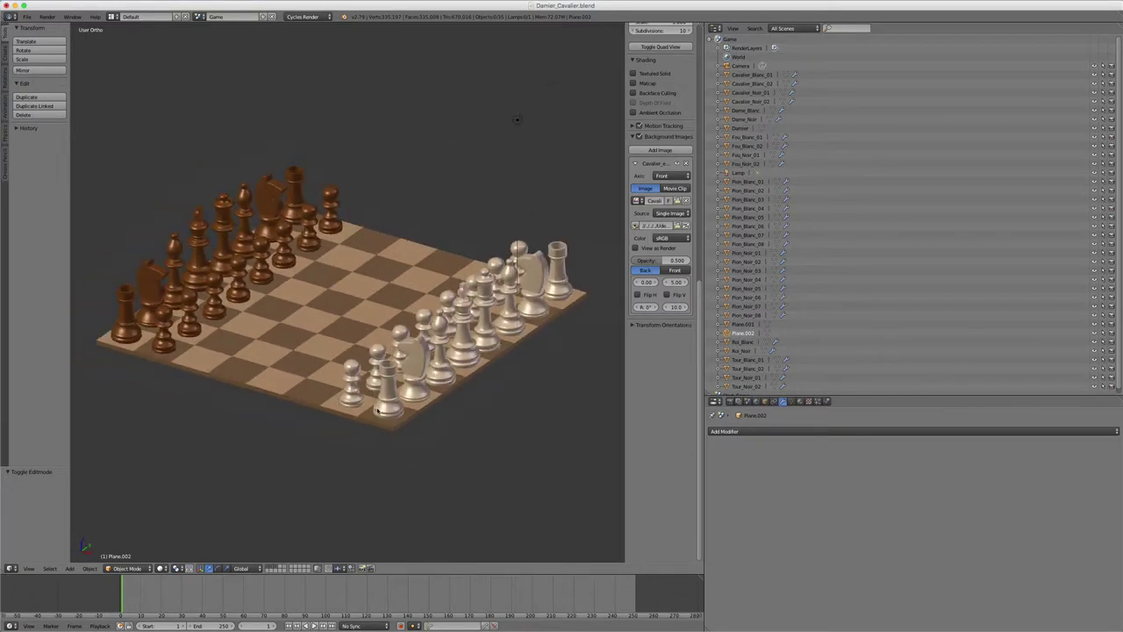
scroll(378, 409, down, 1)
scroll(378, 409, up, 2)
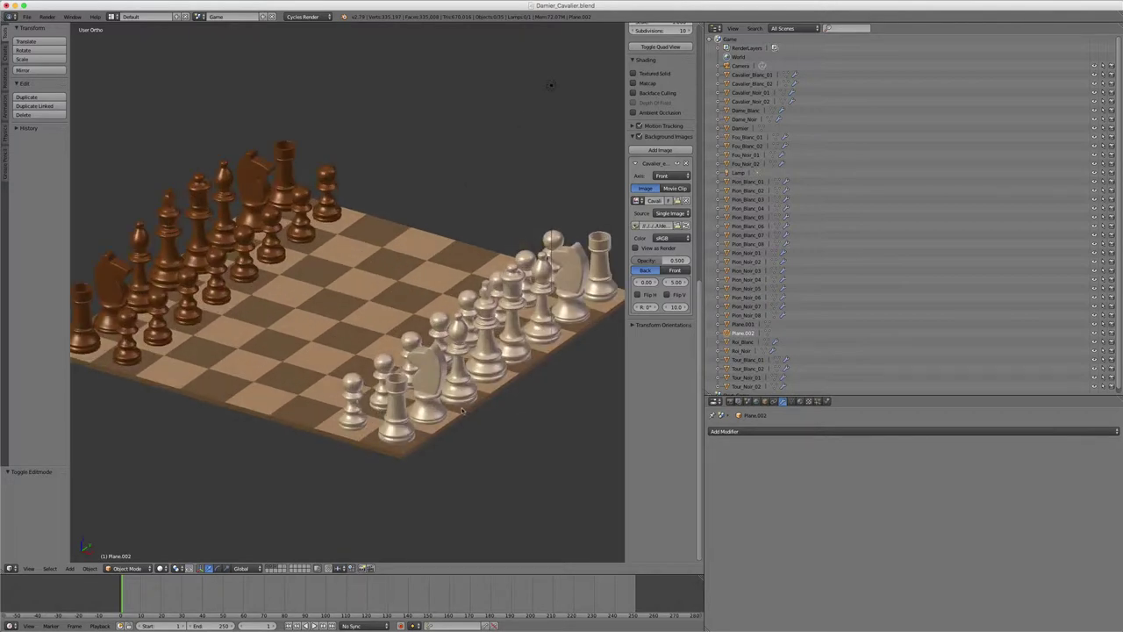
middle_drag(463, 410, 458, 410)
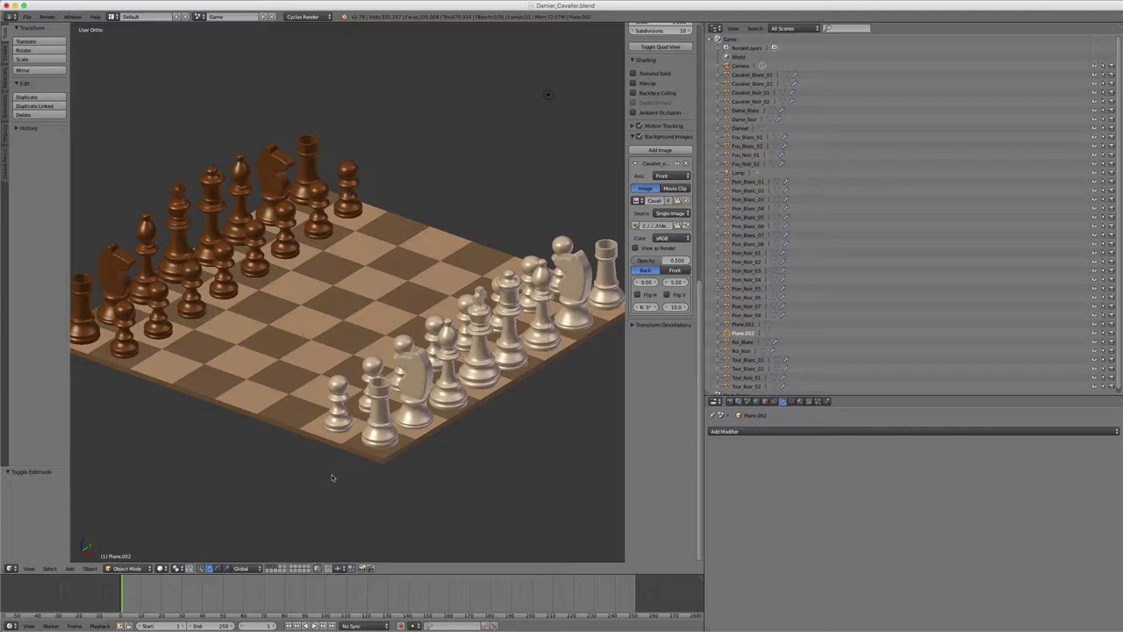
Step: Isolate the knight's profile planes in Local View and look from the front at the reference photo
key(KP_Divide)
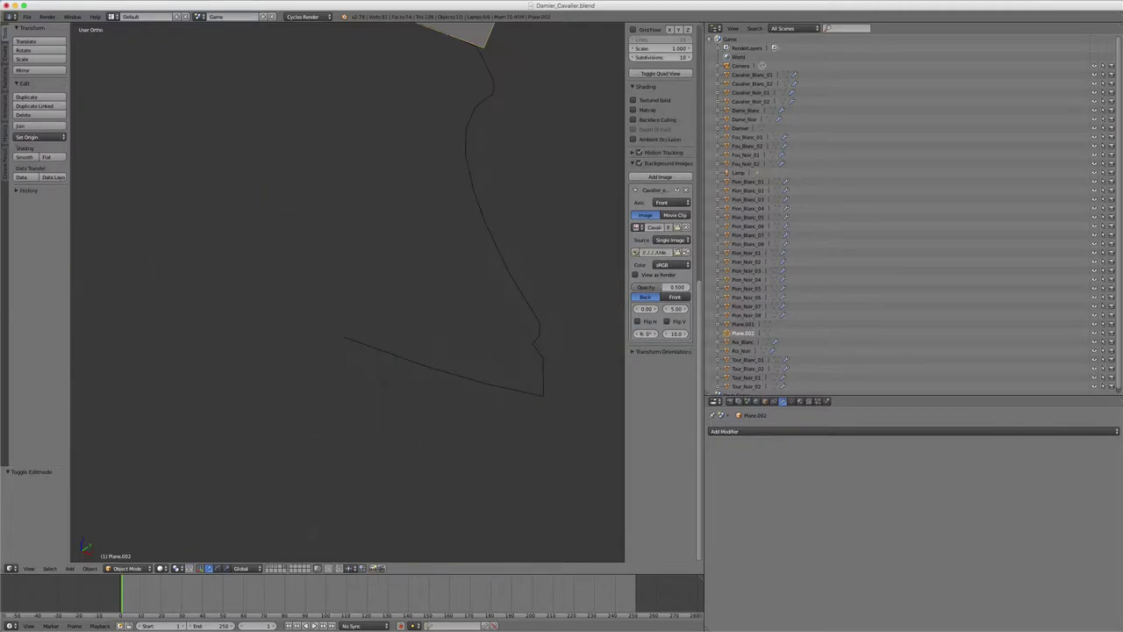
key(KP_1)
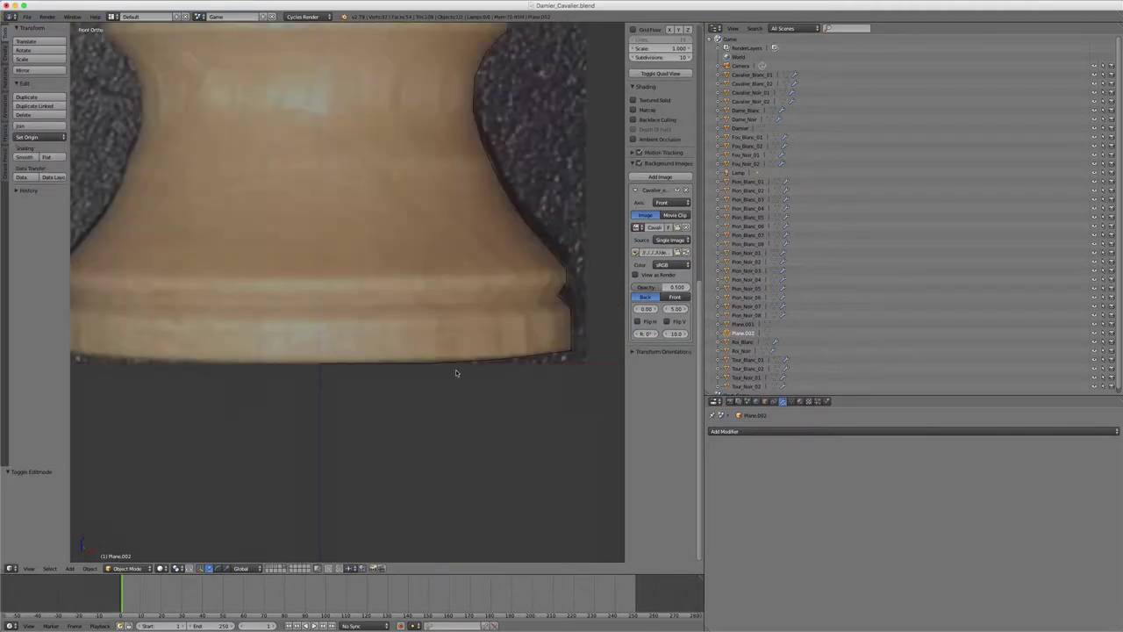
scroll(449, 307, down, 3)
scroll(455, 277, down, 1)
shift+scroll(466, 298, up, 3)
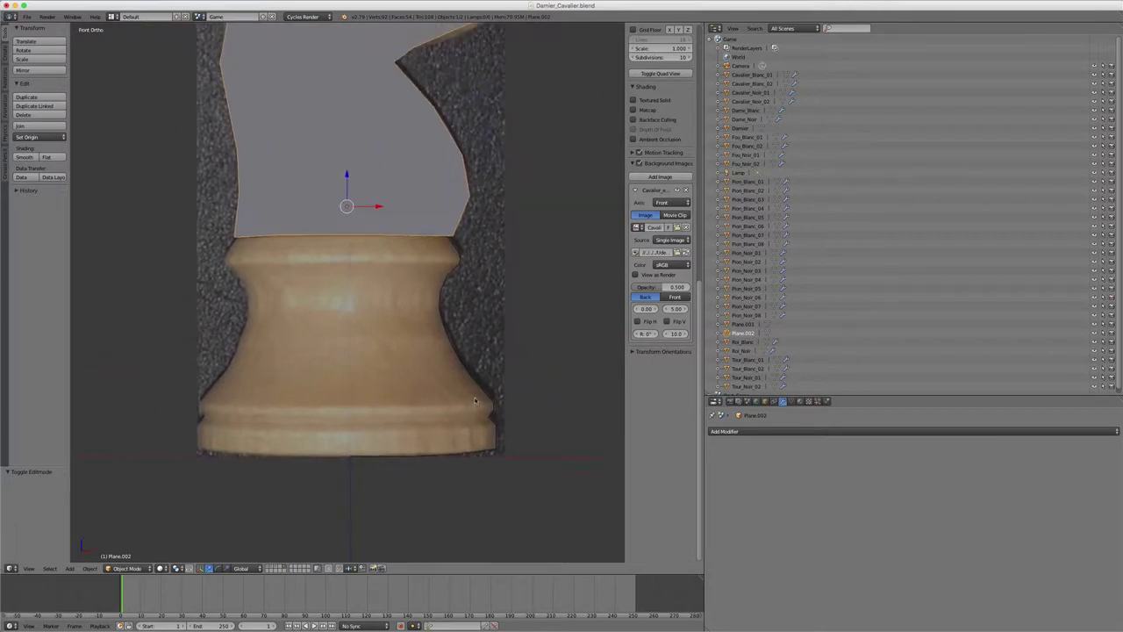
shift+scroll(478, 311, up, 2)
scroll(485, 315, up, 2)
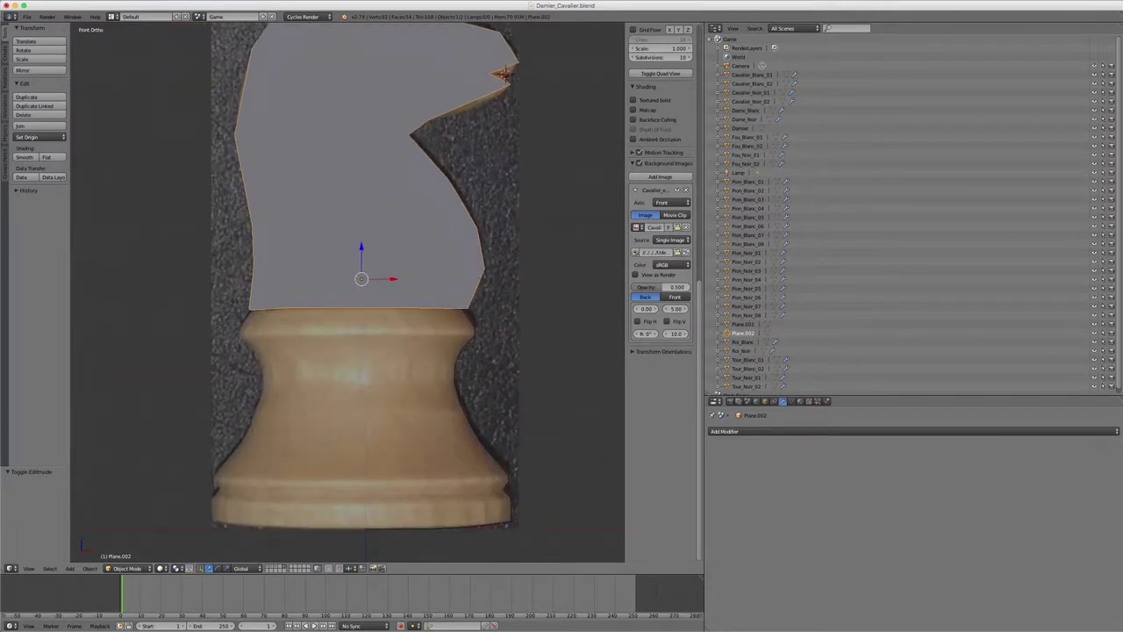
scroll(387, 274, down, 1)
Step: Select the base profile plane Plane.001
right_click(444, 341)
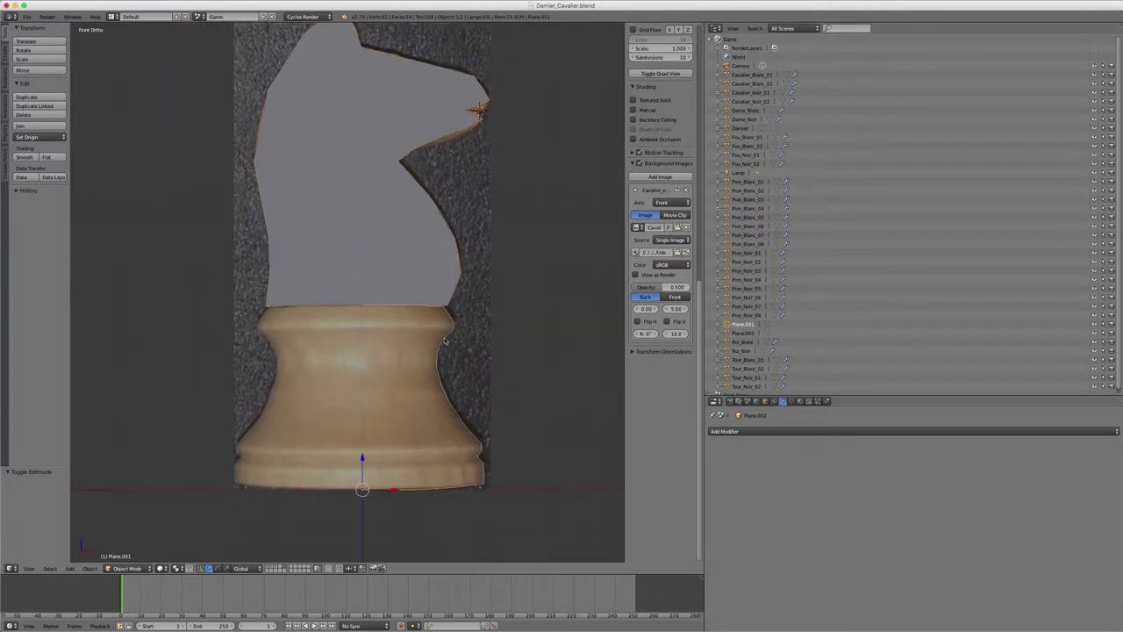
scroll(445, 349, up, 1)
scroll(445, 353, up, 1)
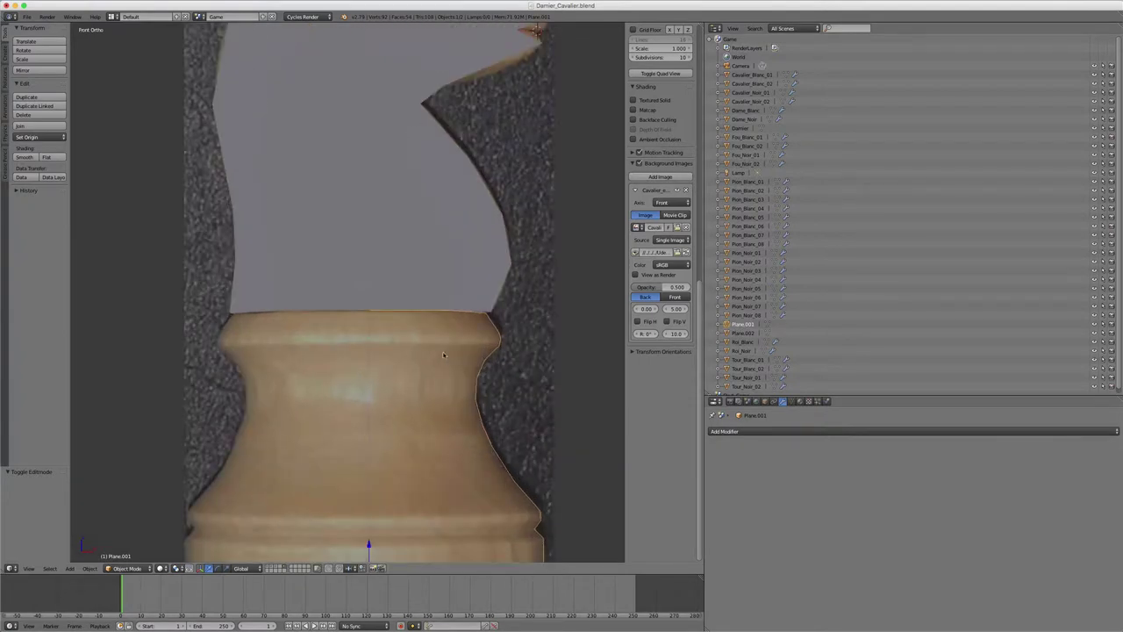
scroll(443, 354, down, 2)
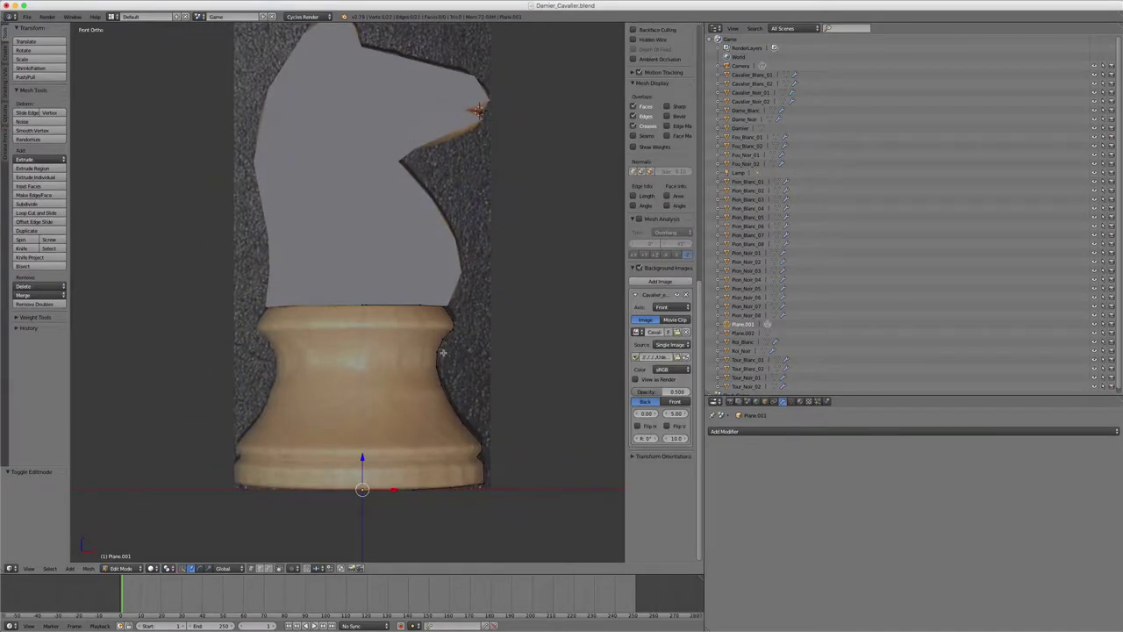
Step: Enter Edit Mode on Plane.001 and zoom and orbit to check the base profile
key(Tab)
shift+middle_drag(447, 352, 500, 298)
scroll(499, 298, up, 2)
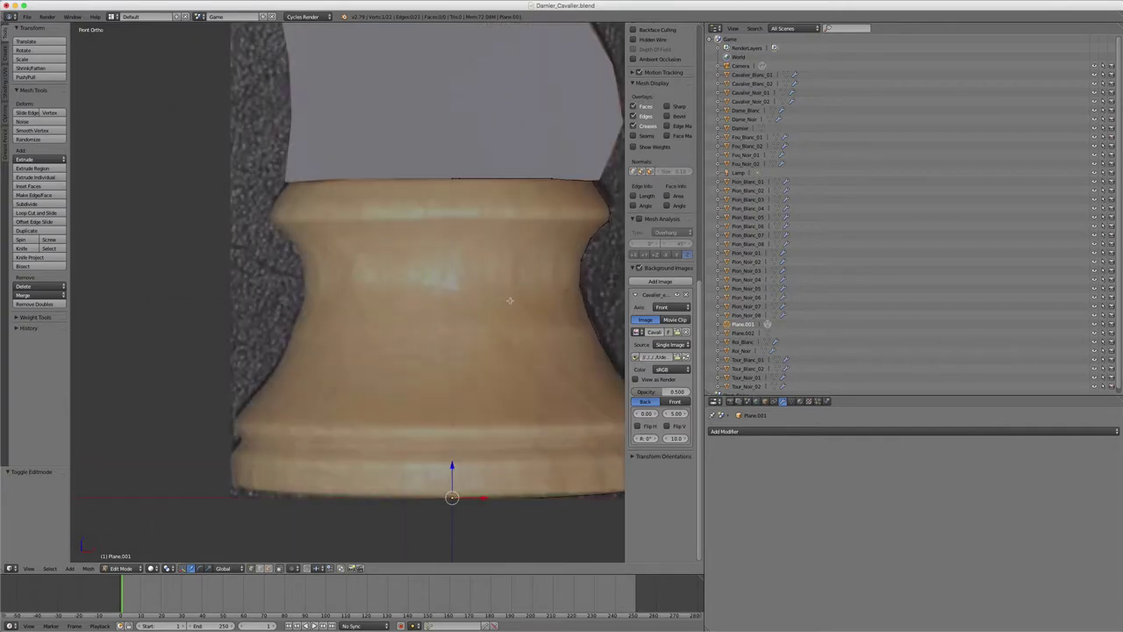
scroll(424, 296, up, 1)
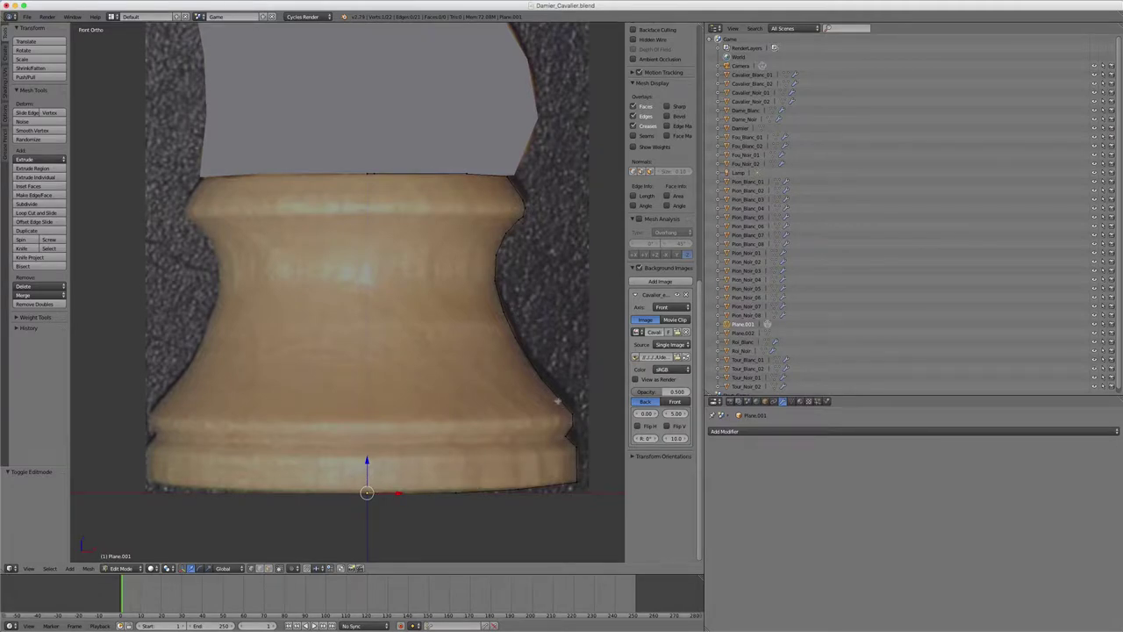
scroll(416, 293, down, 1)
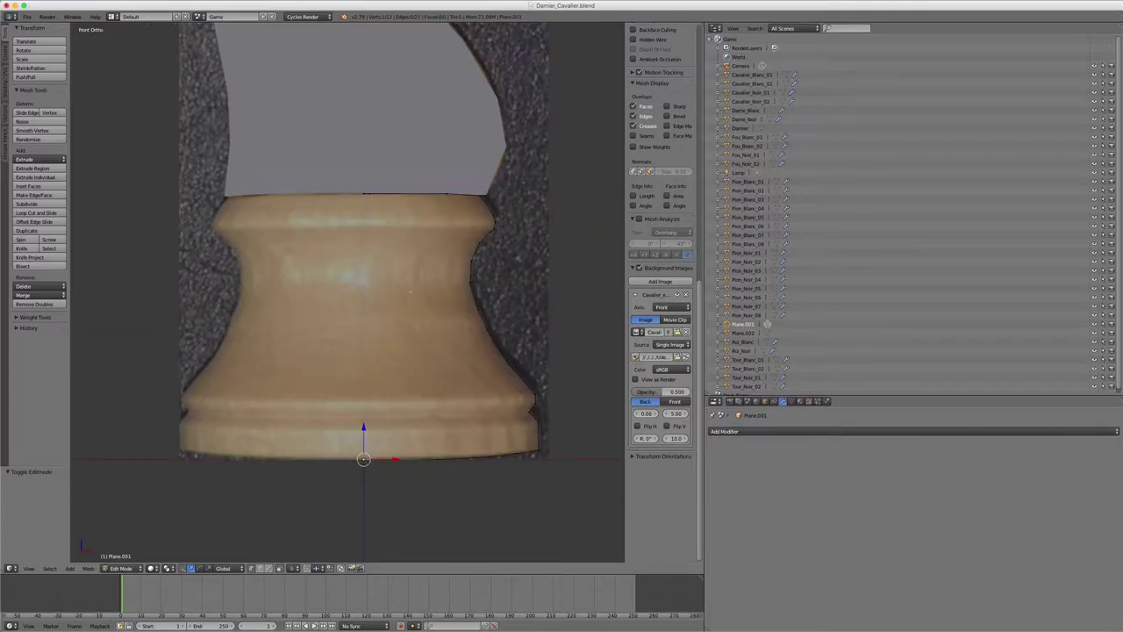
scroll(370, 237, down, 1)
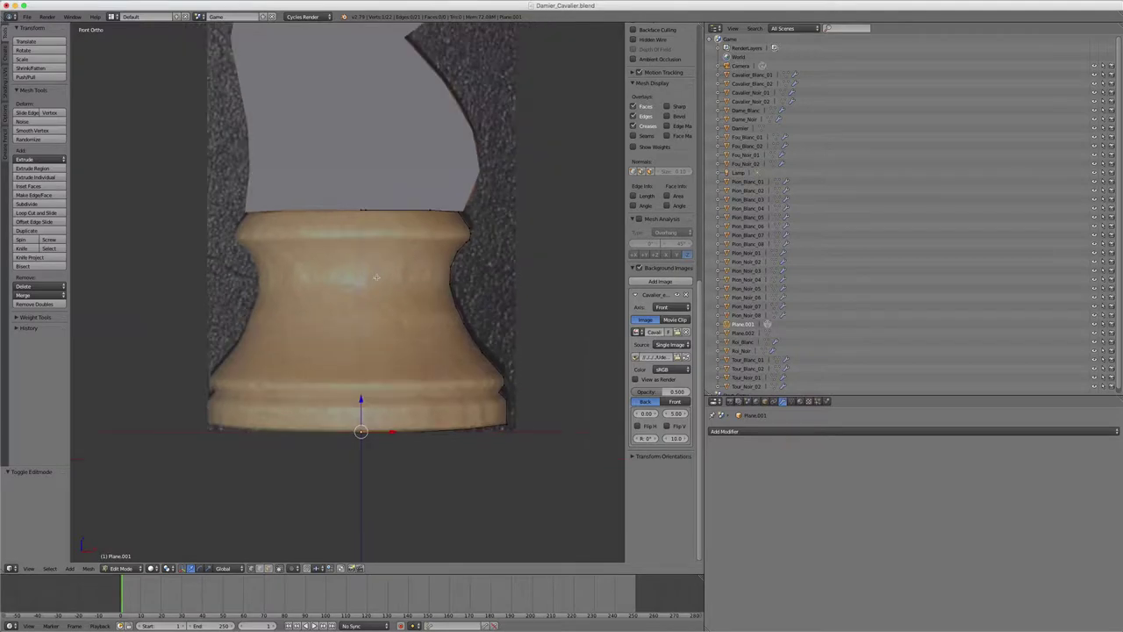
scroll(358, 178, down, 1)
mouse_move(358, 178)
middle_down()
mouse_move(394, 205)
mouse_move(466, 201)
mouse_move(369, 172)
middle_up()
scroll(424, 296, up, 2)
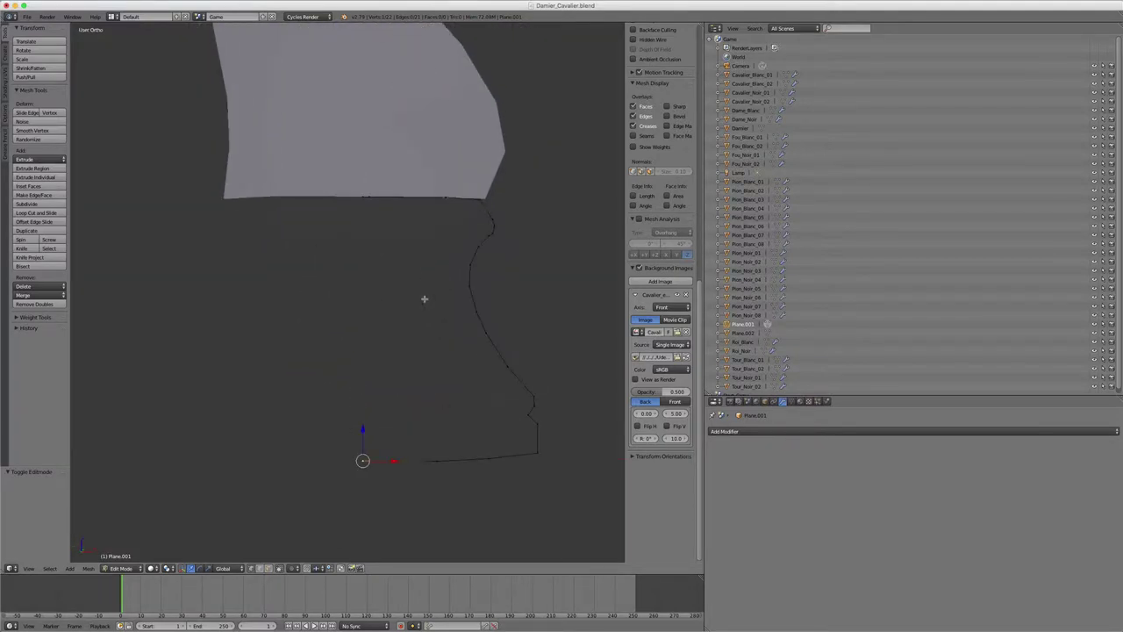
Step: Select all 22 profile vertices from front view, then switch to top view
key(KP_1)
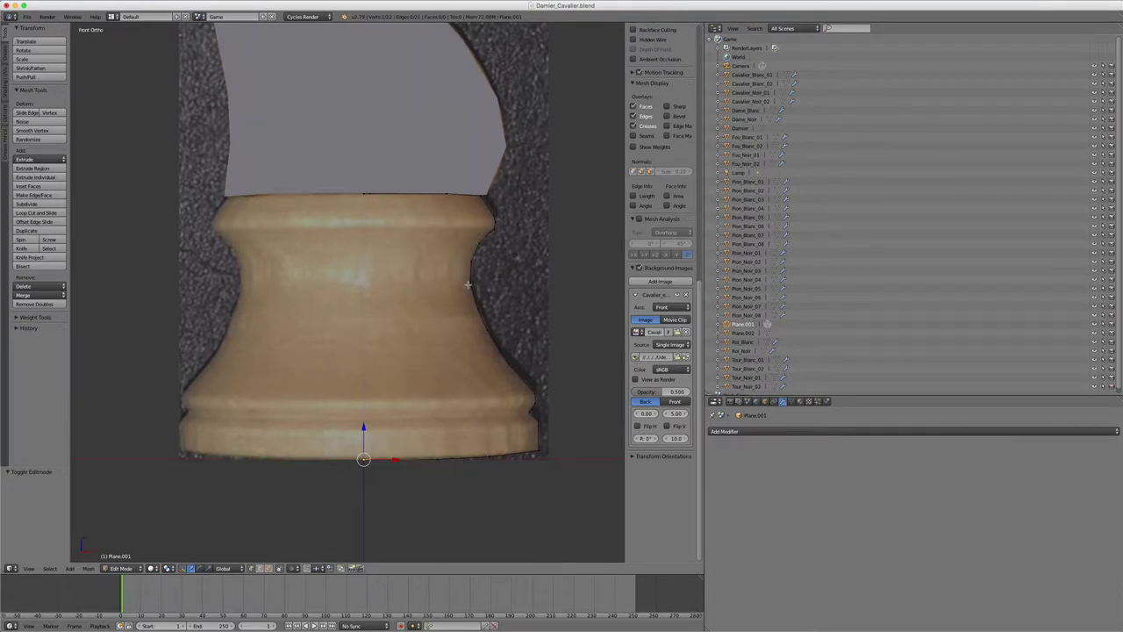
key(a)
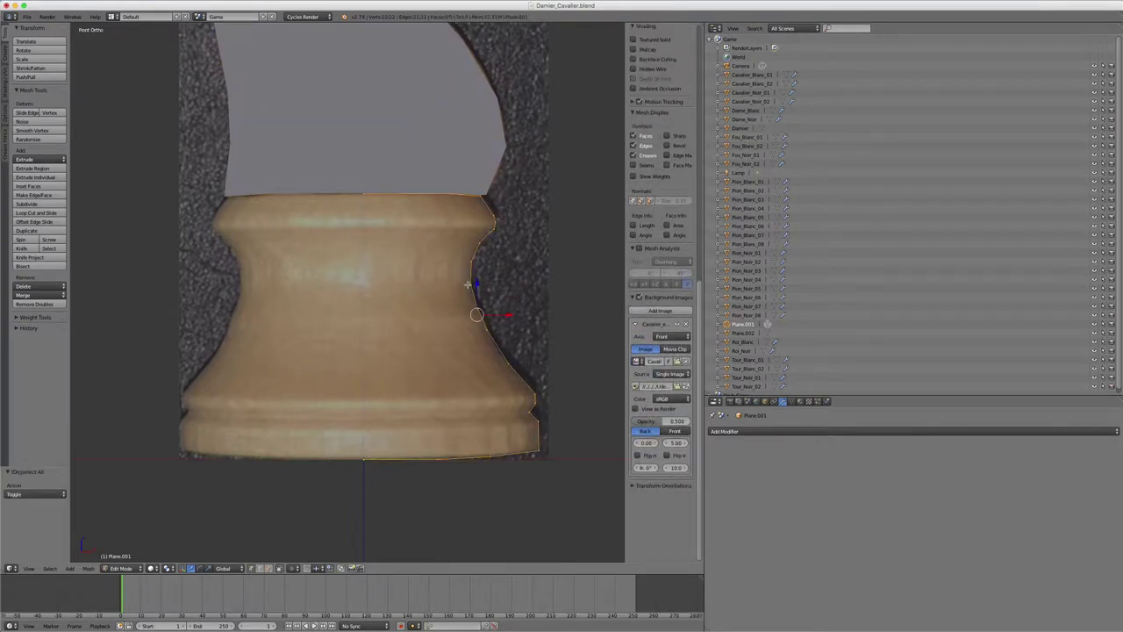
key(KP_7)
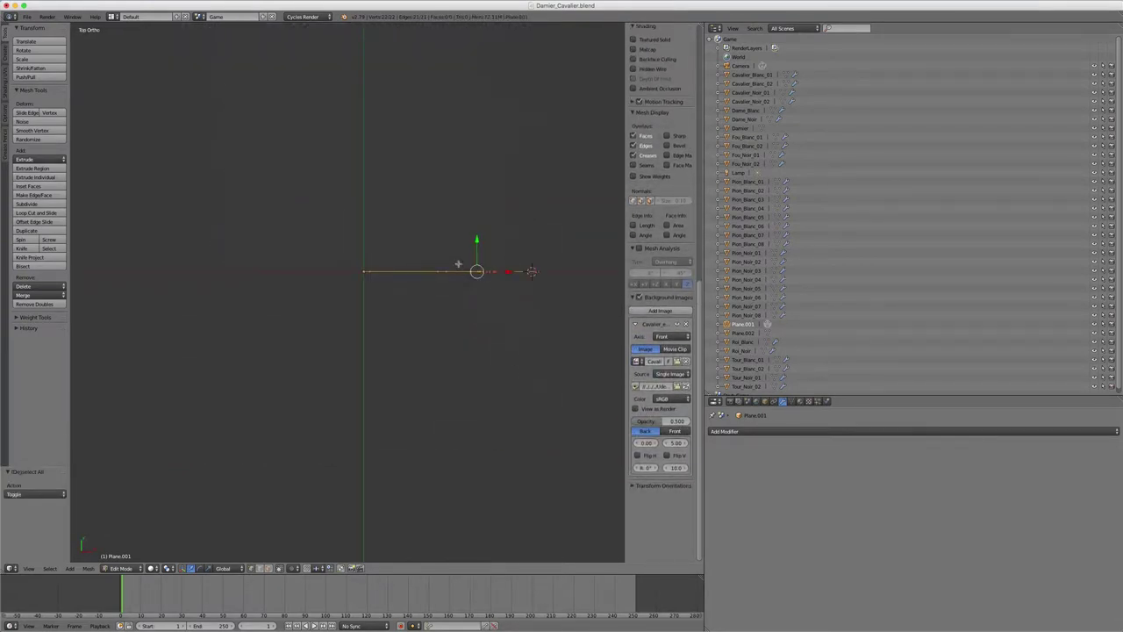
Step: Spin the base profile a full 360° in 12 steps and orbit to inspect the result
click(25, 240)
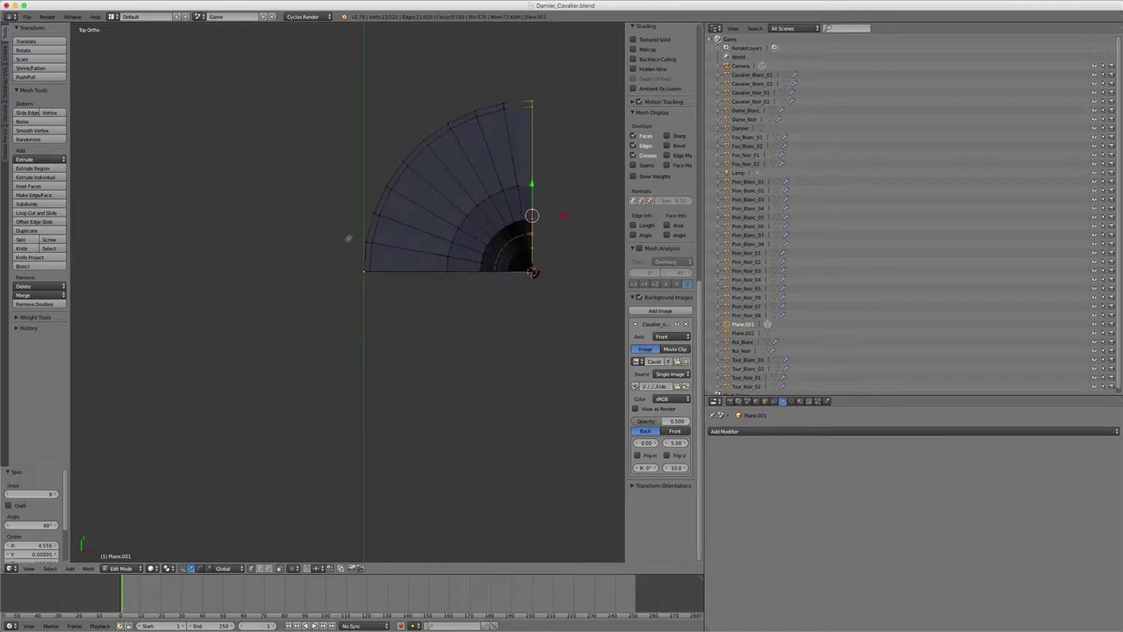
click(37, 494)
click(36, 525)
click(37, 525)
key(BackSpace)
text(360)
key(Return)
scroll(38, 526, down, 2)
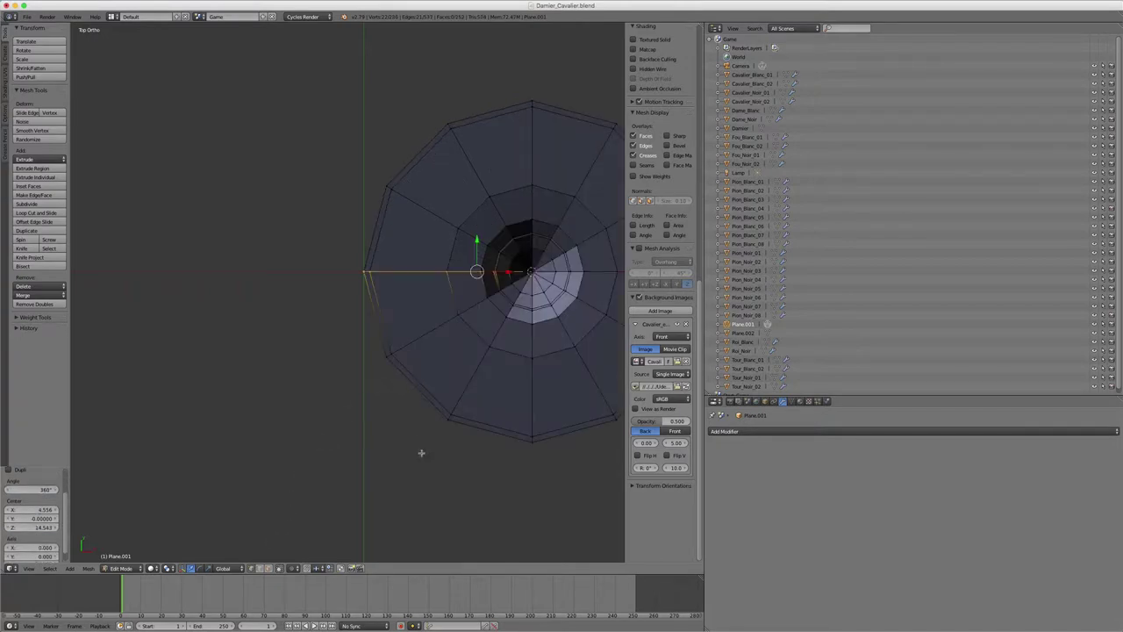
middle_drag(421, 453, 430, 367)
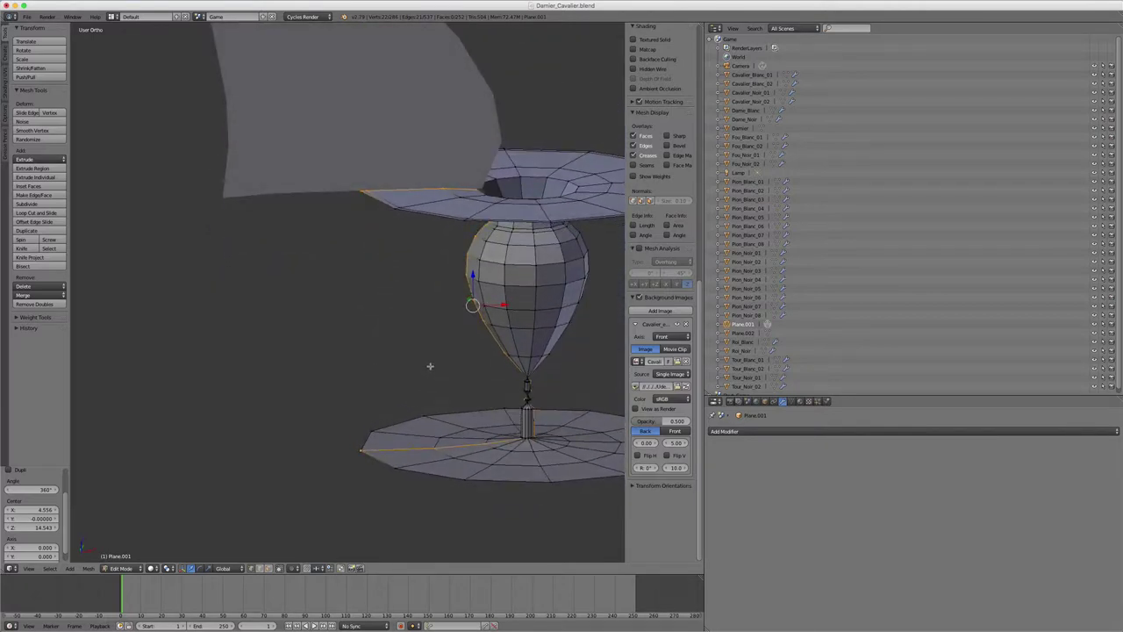
mouse_move(484, 354)
middle_down()
mouse_move(411, 369)
mouse_move(377, 359)
middle_up()
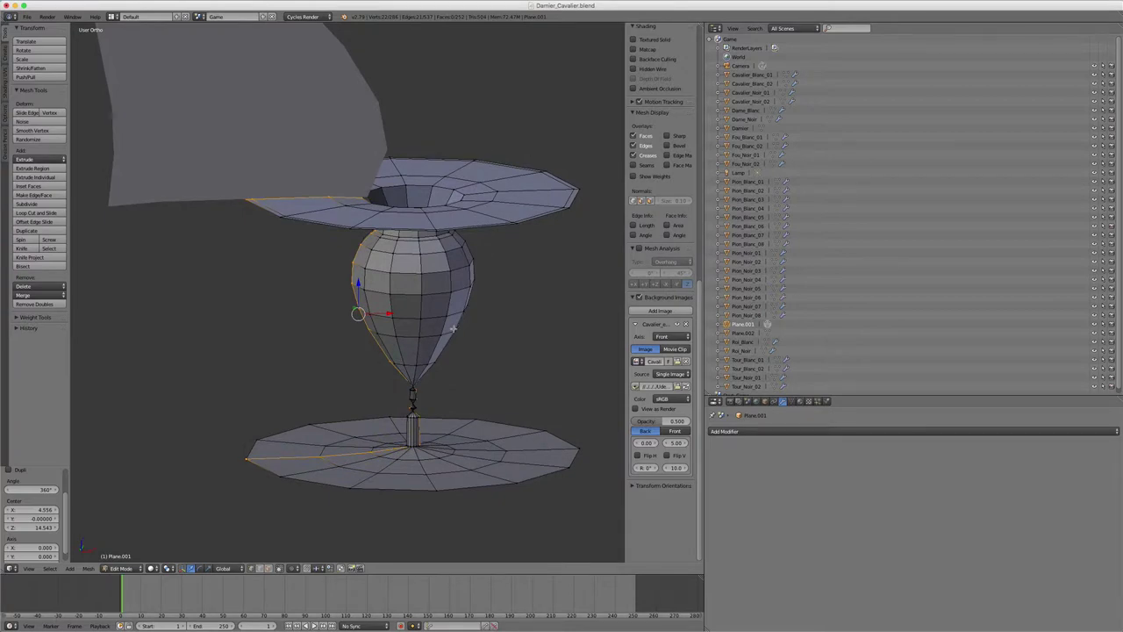
Step: Undo the Spin, compare the profile with the knight photo from the front, then view from above
key(ctrl+z)
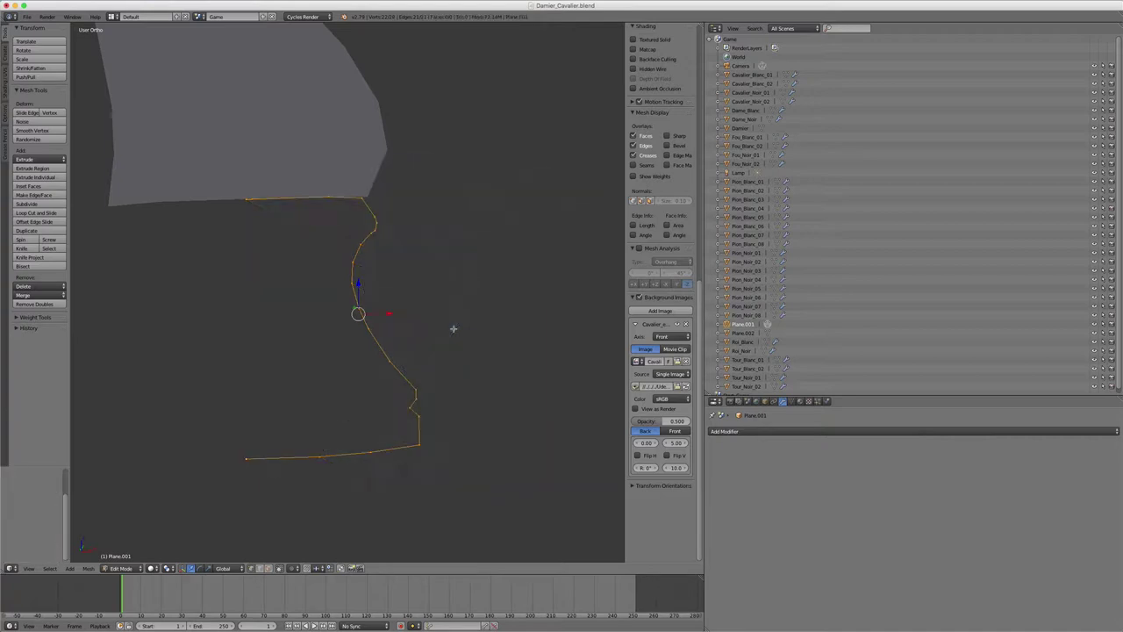
shift+middle_drag(437, 325, 528, 320)
key(KP_1)
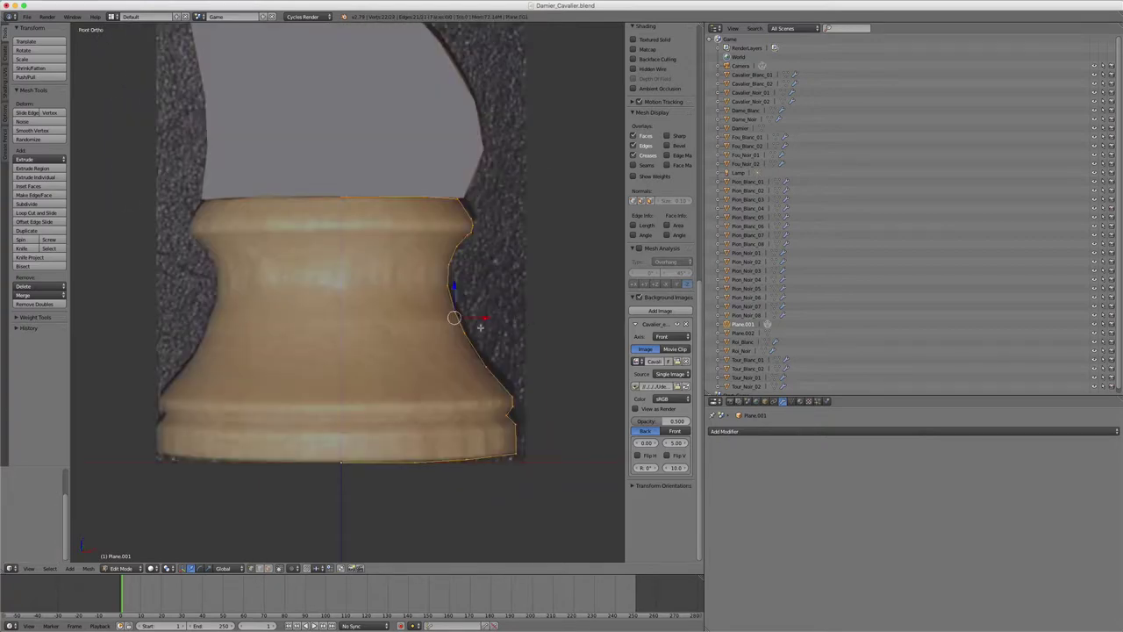
scroll(480, 328, down, 3)
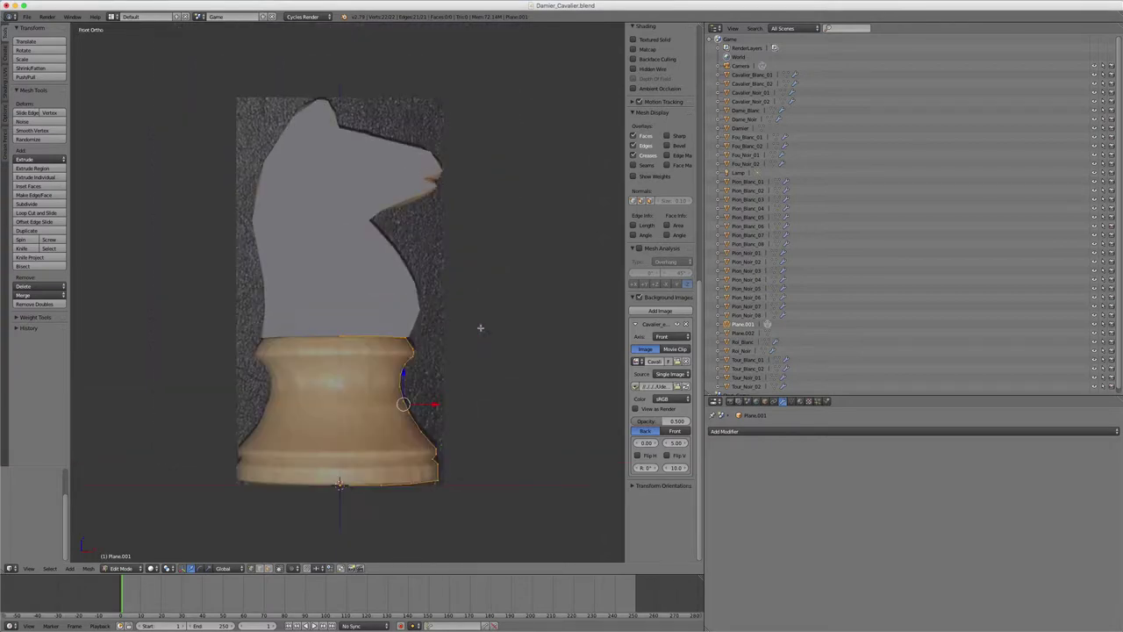
shift+middle_drag(462, 366, 541, 261)
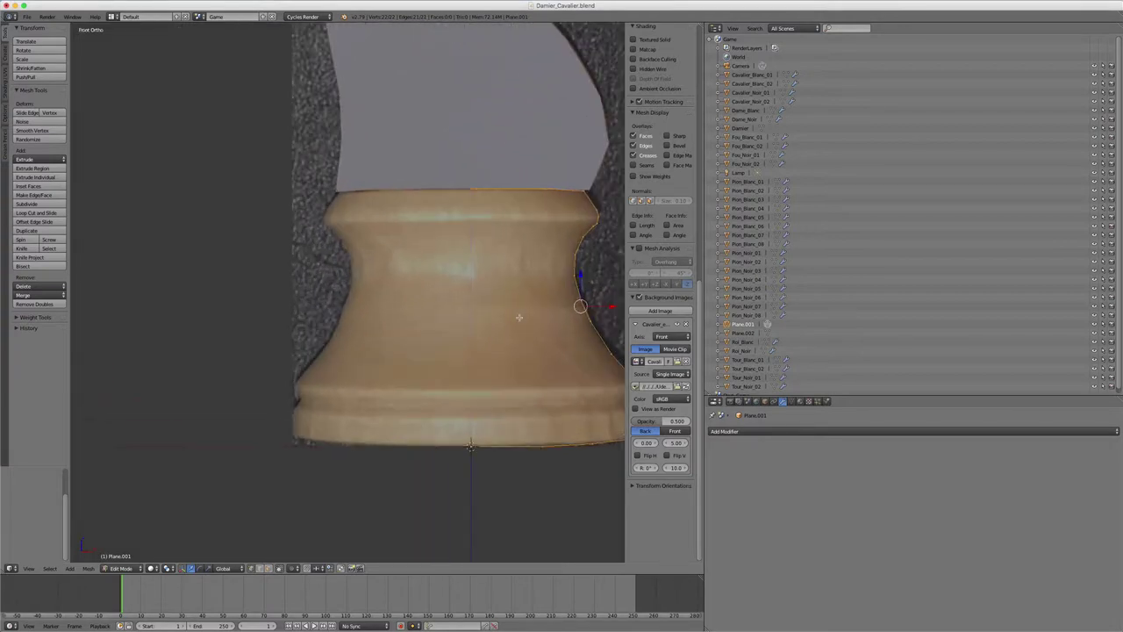
scroll(521, 318, up, 3)
shift+middle_drag(520, 317, 484, 332)
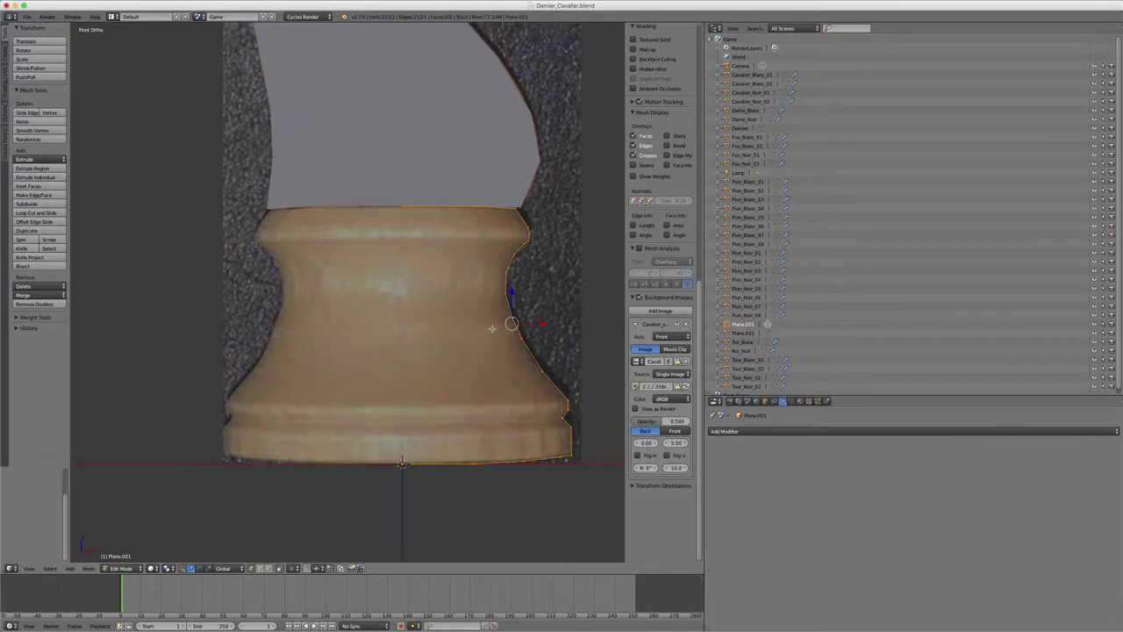
key(KP_7)
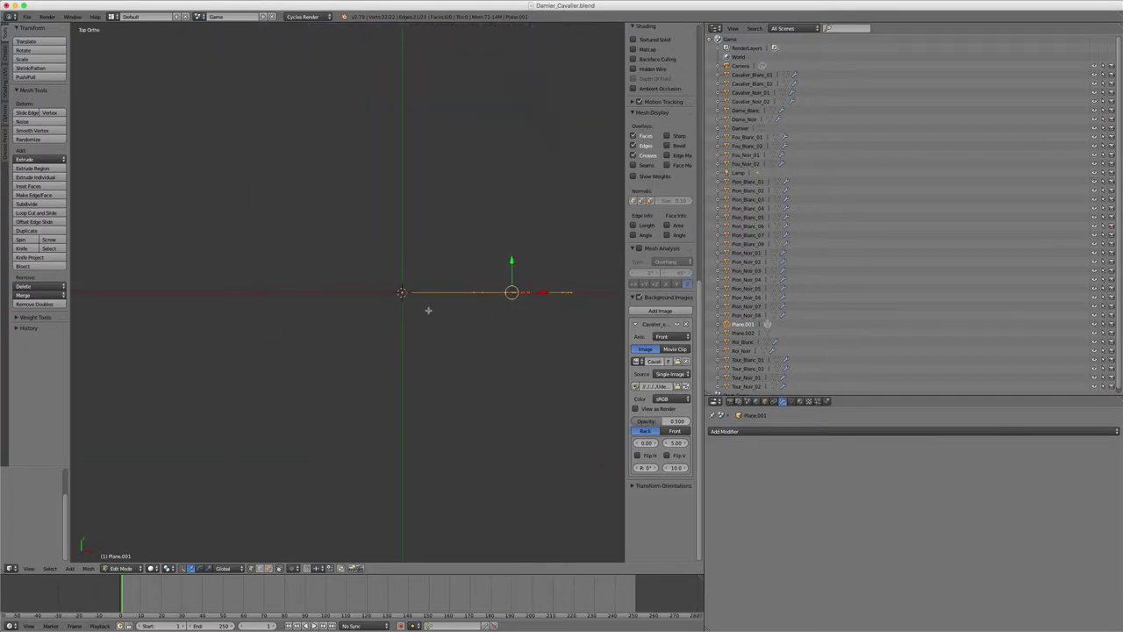
Step: Re-enter Edit Mode in top view and Spin the profile 360° into a 12-sided pedestal
key(Tab)
mouse_move(428, 313)
middle_down()
mouse_move(439, 376)
mouse_move(440, 363)
middle_up()
key(KP_7)
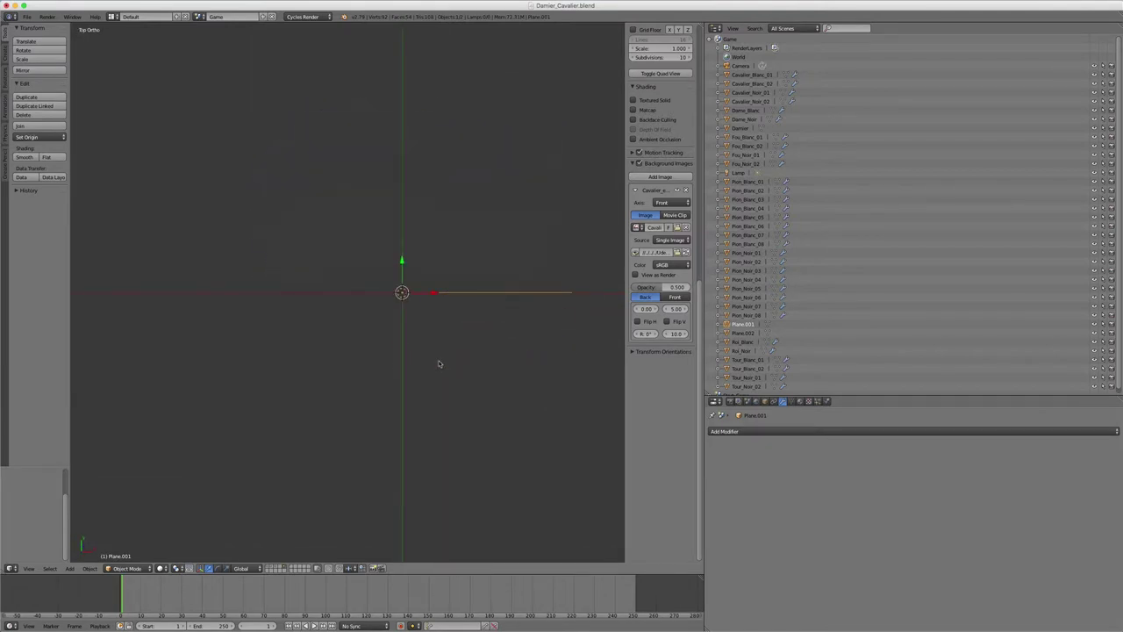
key(Tab)
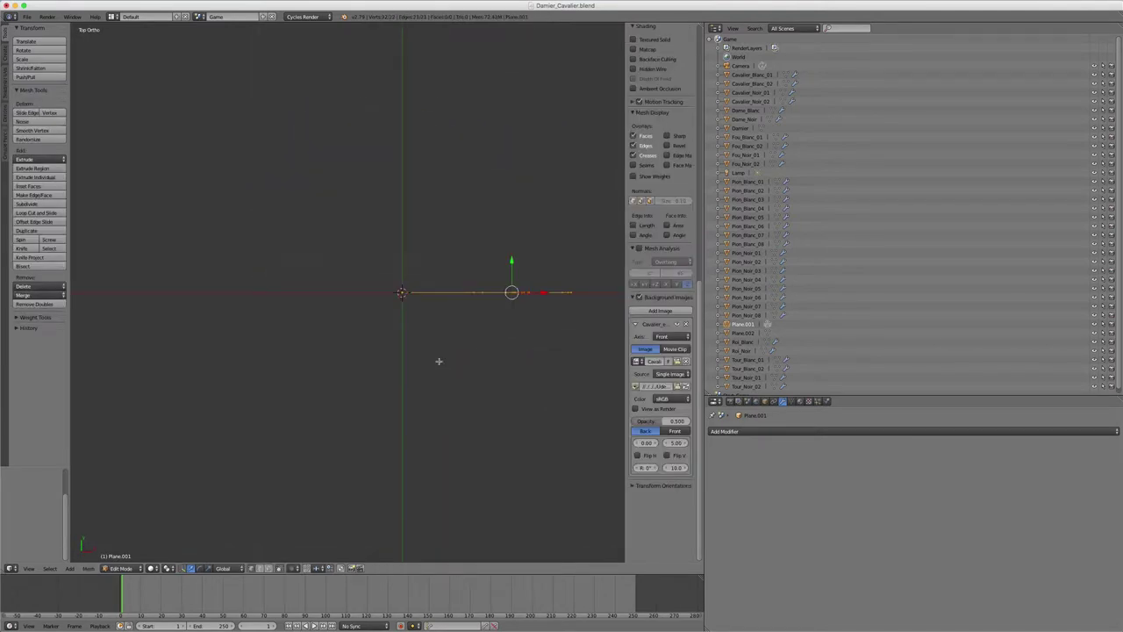
click(26, 239)
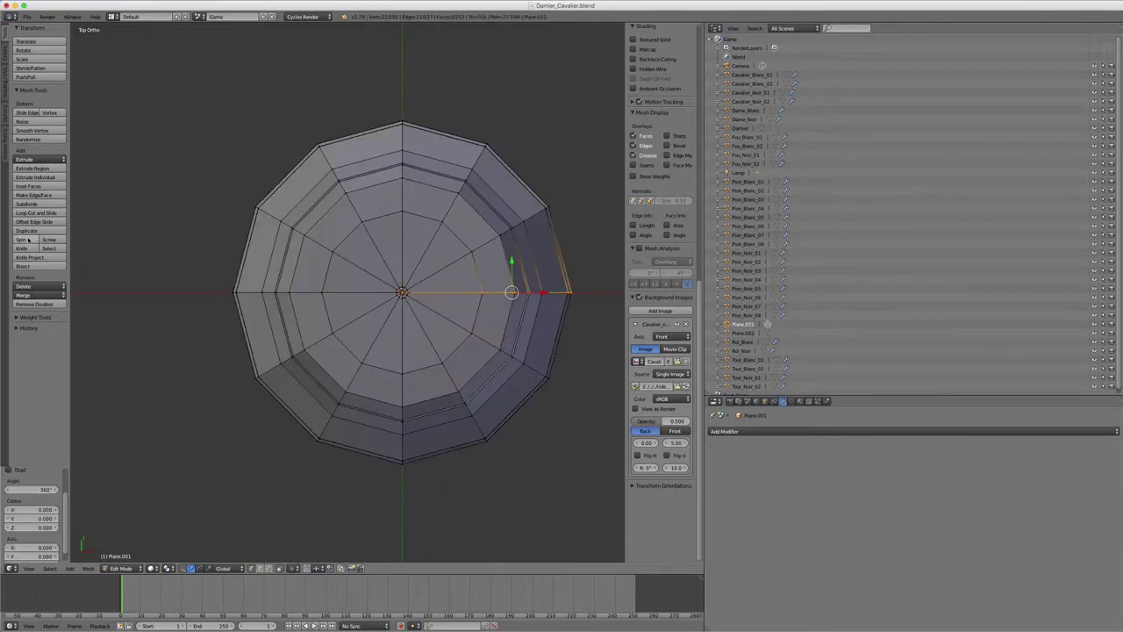
Step: Select all pedestal vertices and Remove Doubles, welding 44 seam vertices, then inspect the top
middle_drag(394, 406, 389, 316)
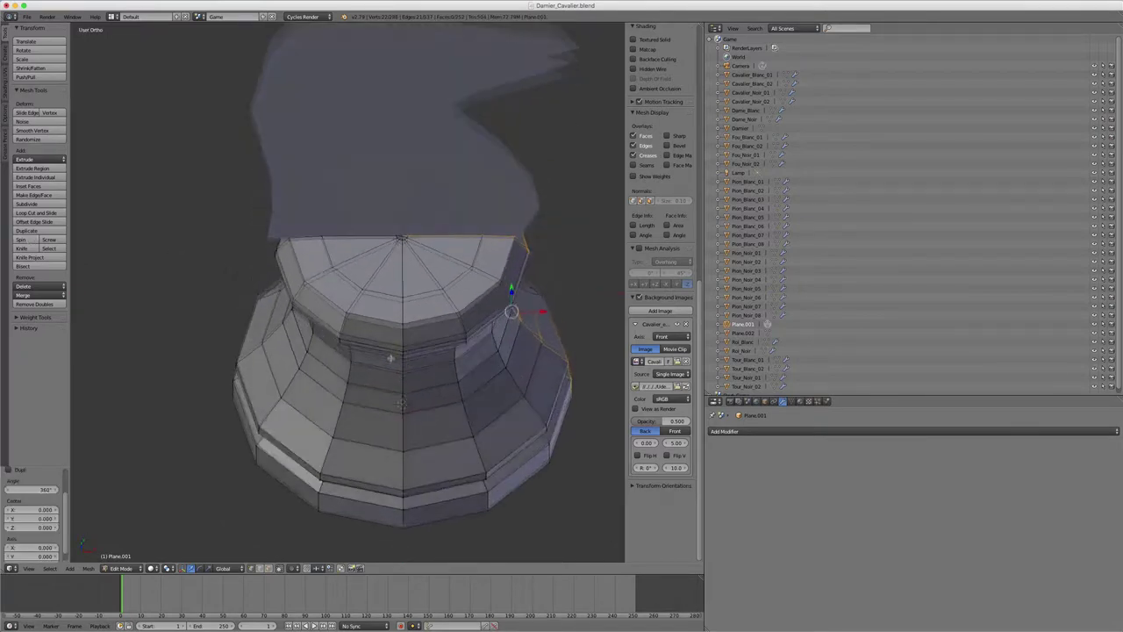
key(a)
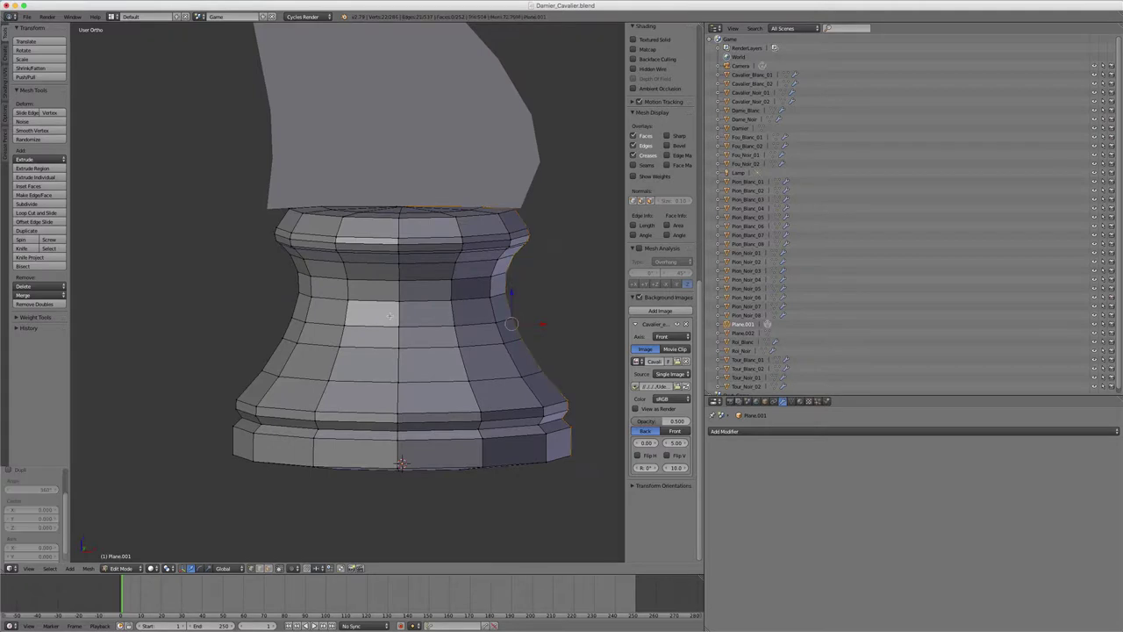
key(a)
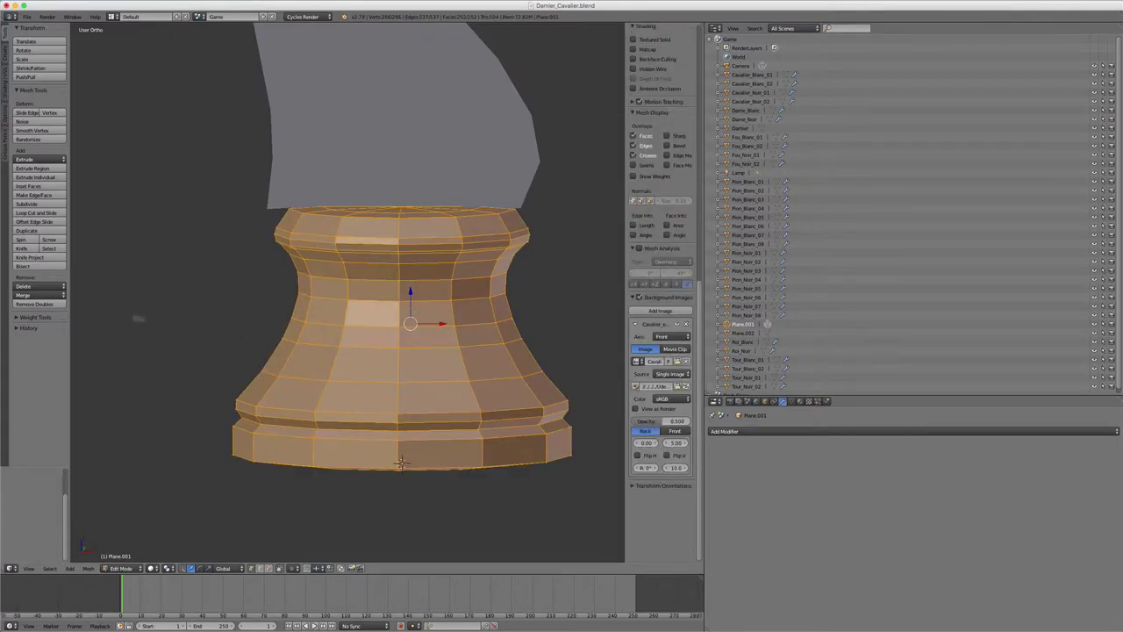
click(35, 304)
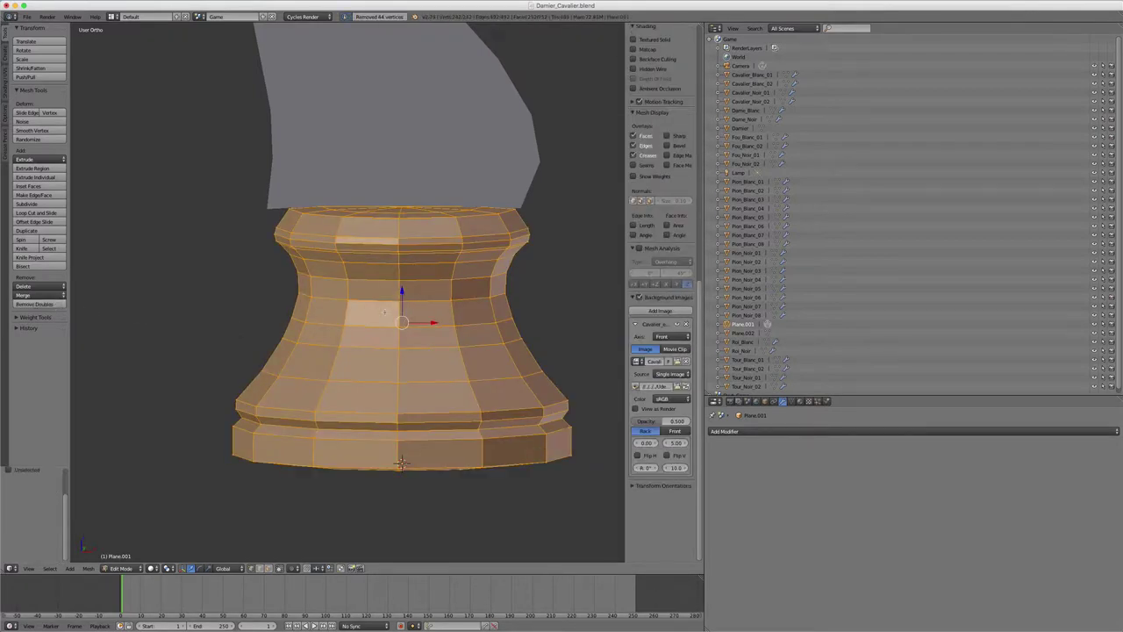
middle_drag(415, 317, 490, 284)
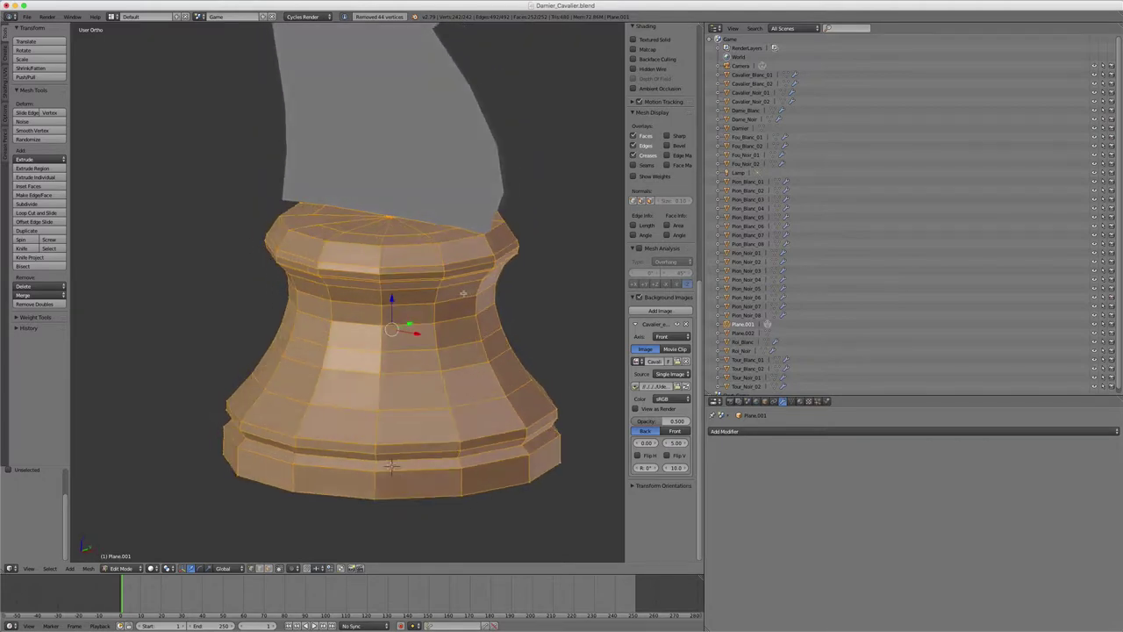
scroll(491, 283, up, 2)
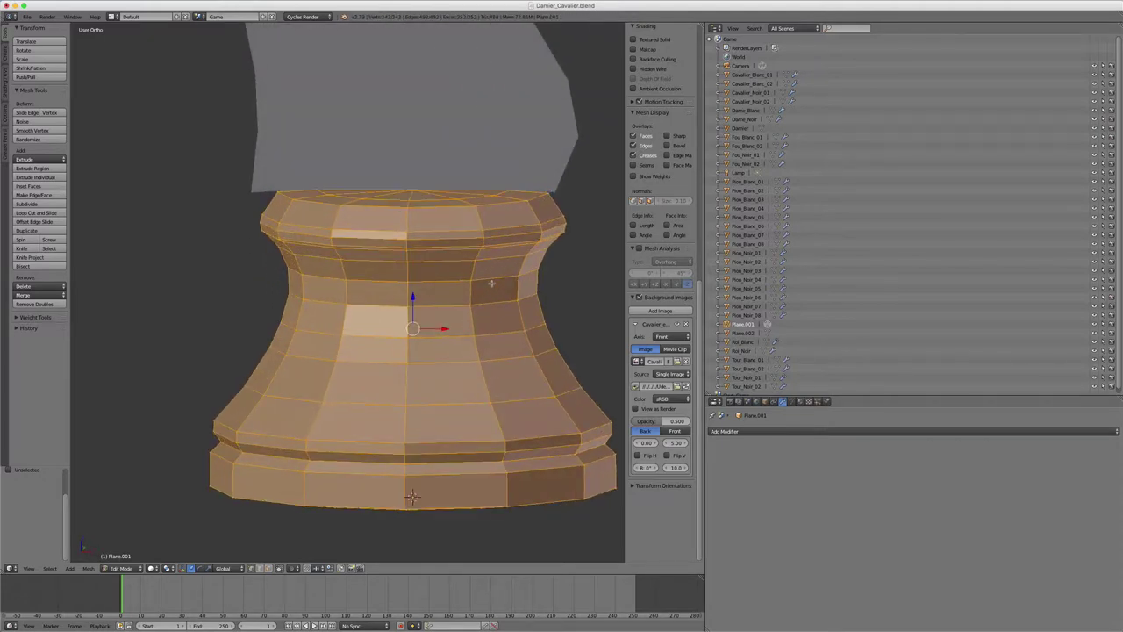
middle_drag(491, 283, 492, 290)
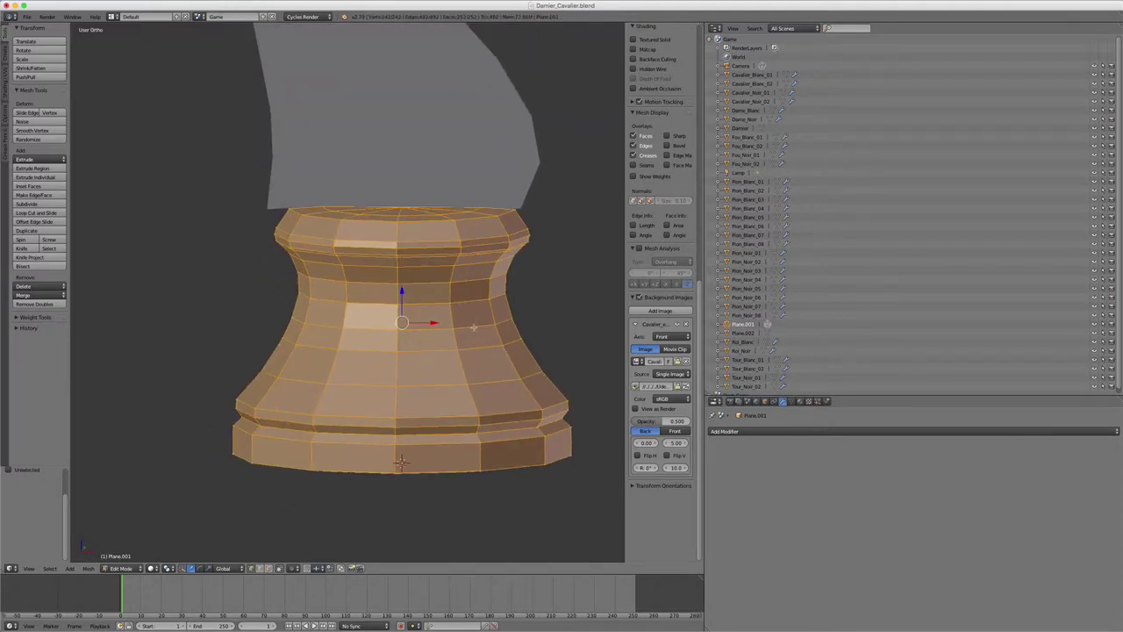
scroll(476, 324, down, 1)
Step: Return to Object Mode and give the pedestal smooth shading
key(Tab)
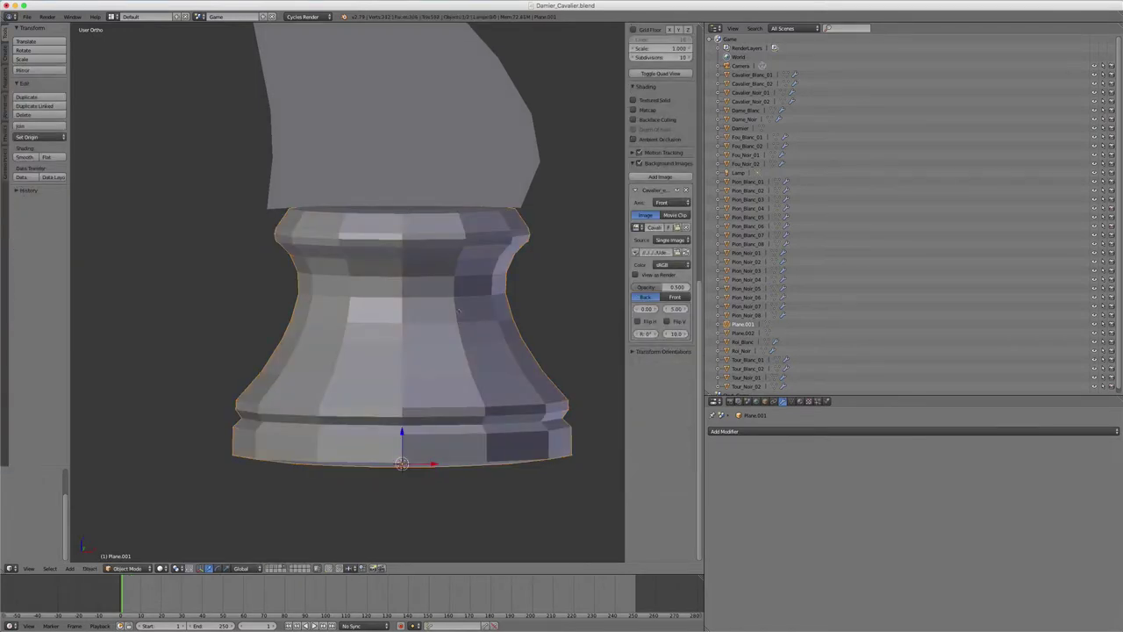
click(24, 156)
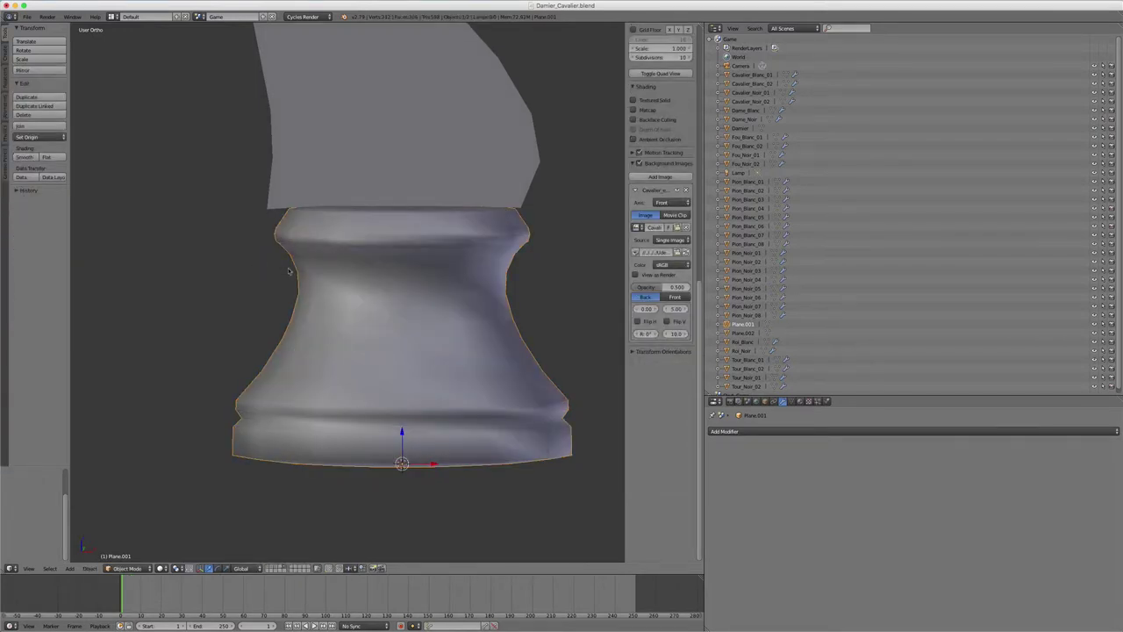
middle_drag(289, 290, 308, 278)
scroll(480, 328, up, 1)
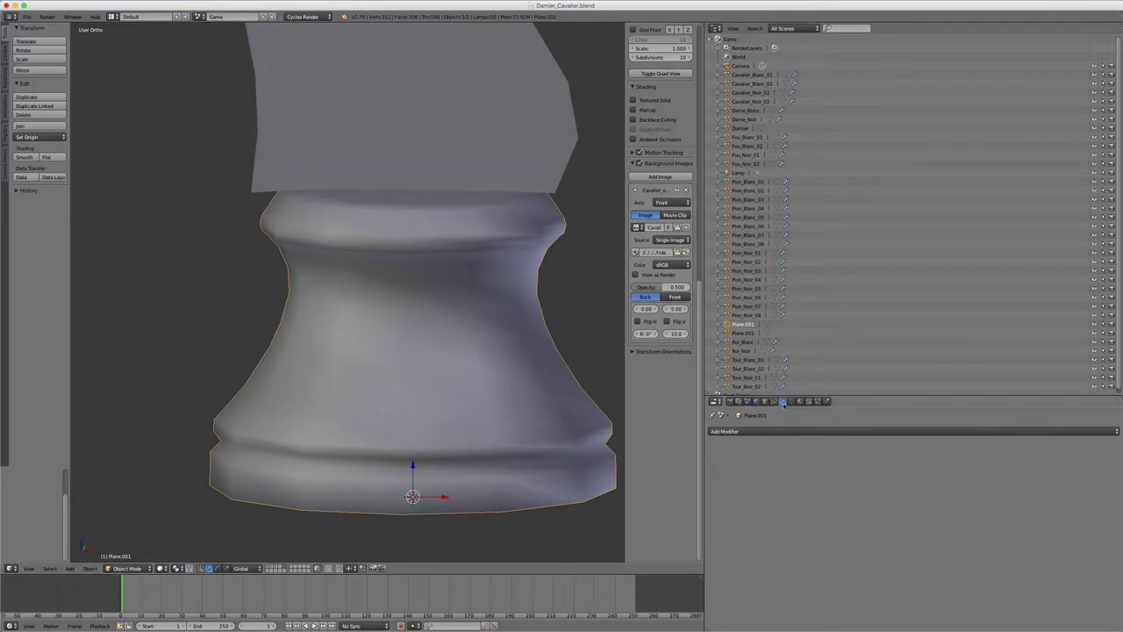
Step: Add a Subdivision Surface modifier (Catmull-Clark, 2 levels) and check it against the front reference
click(746, 431)
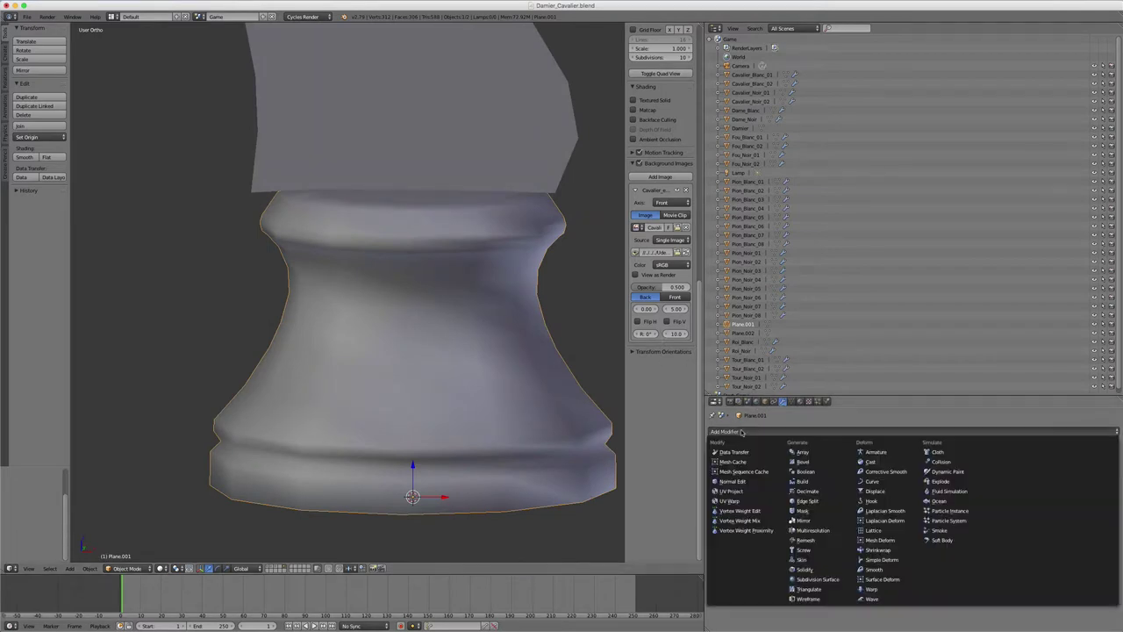
click(815, 583)
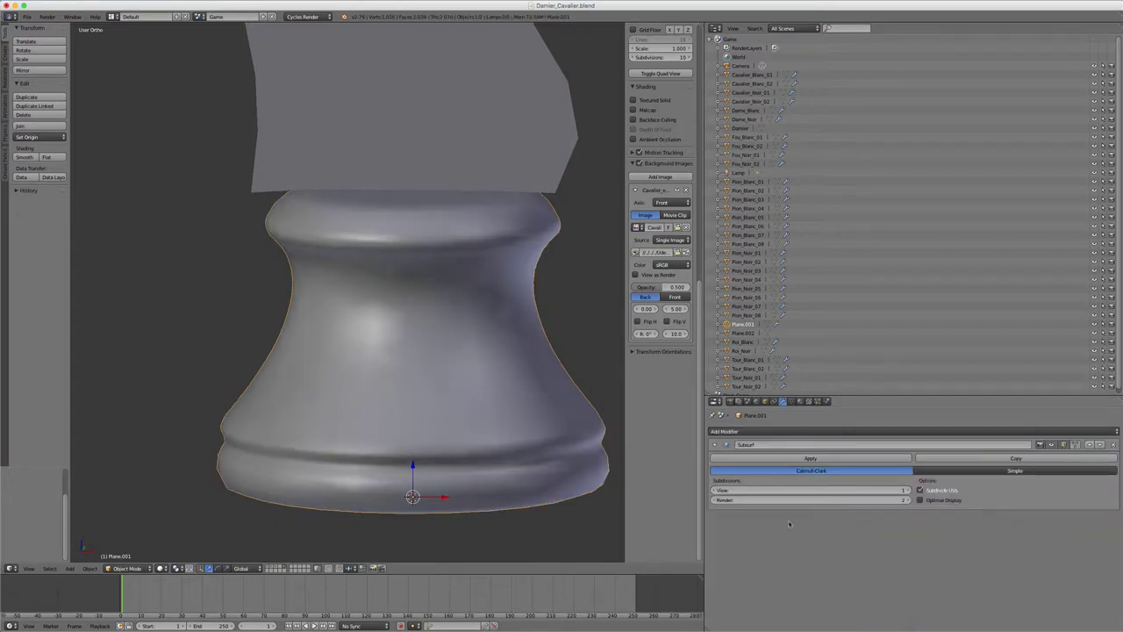
scroll(496, 281, down, 3)
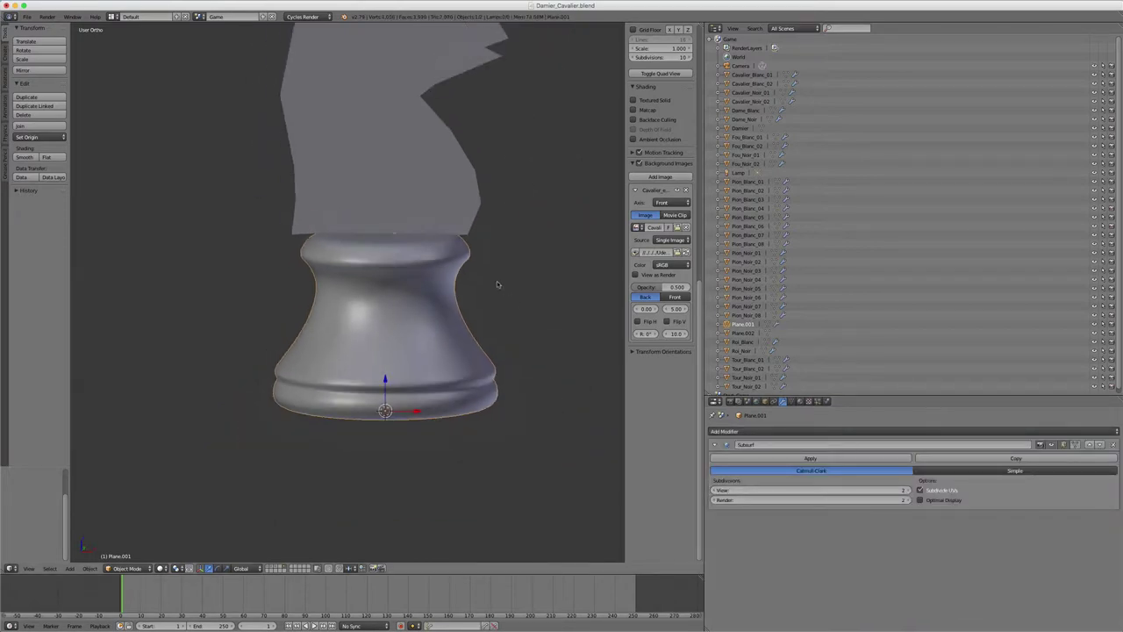
middle_drag(496, 280, 479, 287)
scroll(479, 286, up, 1)
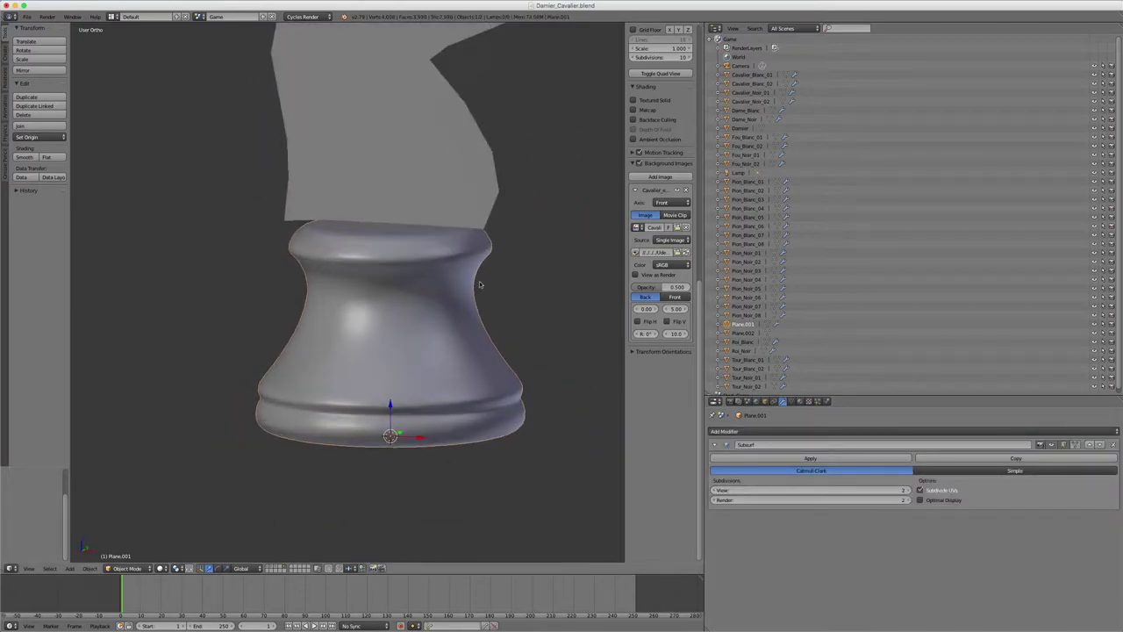
key(KP_1)
Step: Select the knight head plane Plane.002 and enter Edit Mode
shift+middle_drag(479, 286, 521, 389)
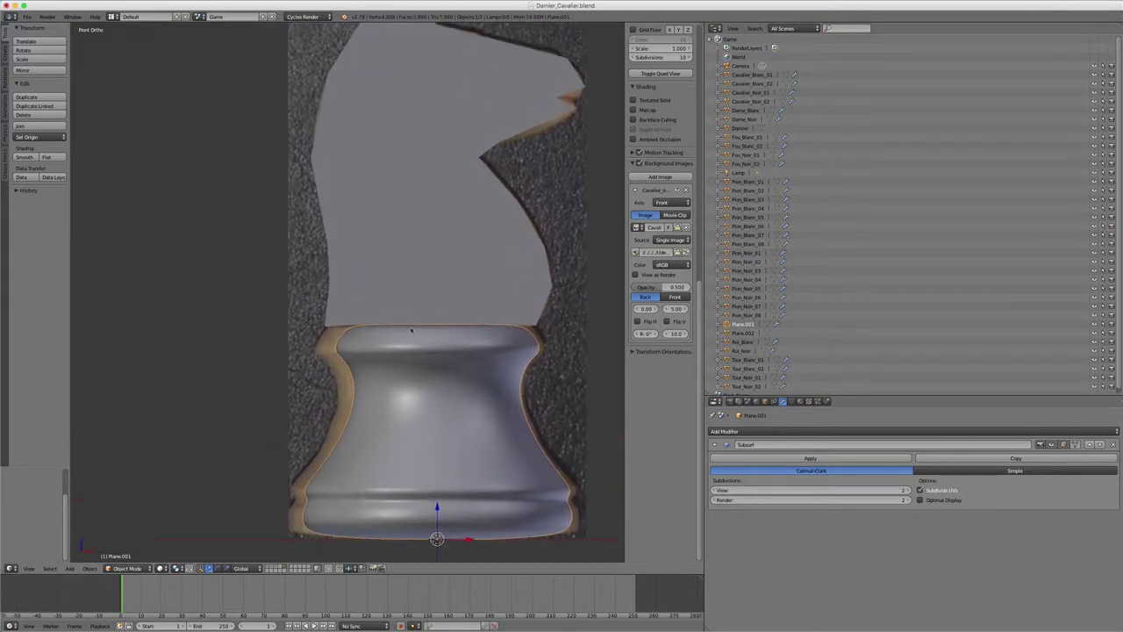
scroll(421, 246, down, 3)
right_click(420, 246)
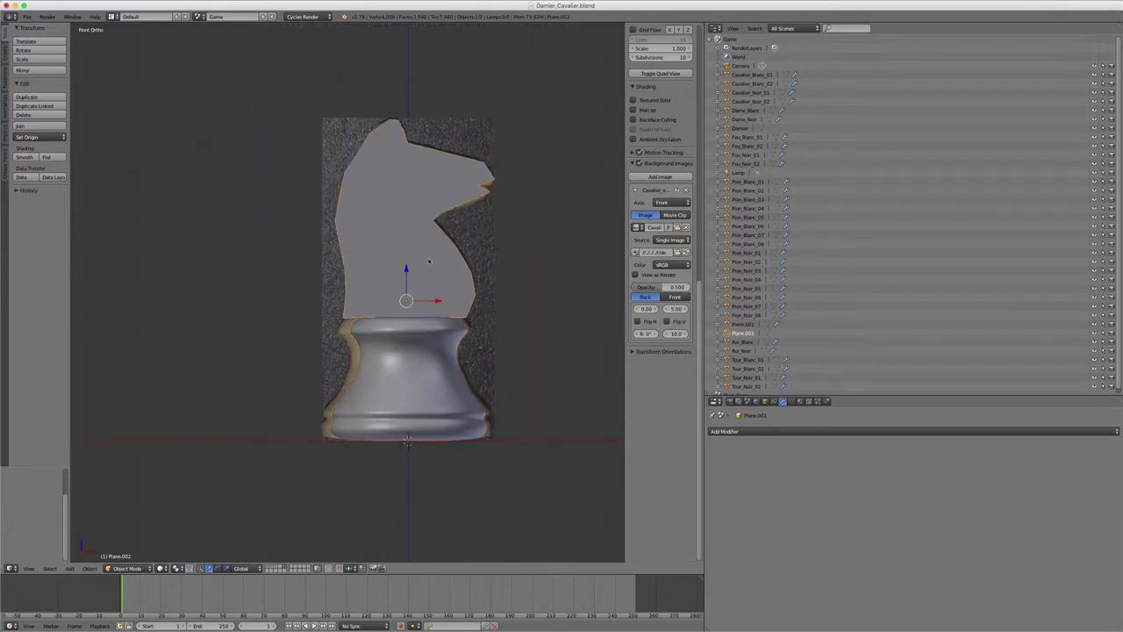
key(Tab)
scroll(429, 259, up, 2)
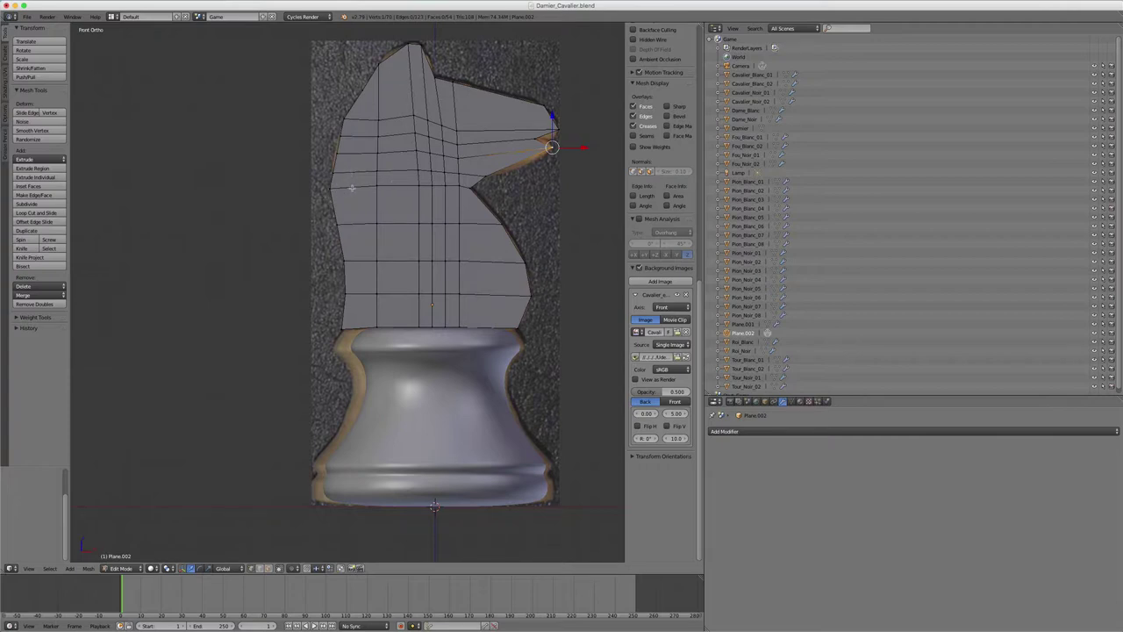
Step: Switch to textured shading to compare the head outline with the wood photo
key(alt+z)
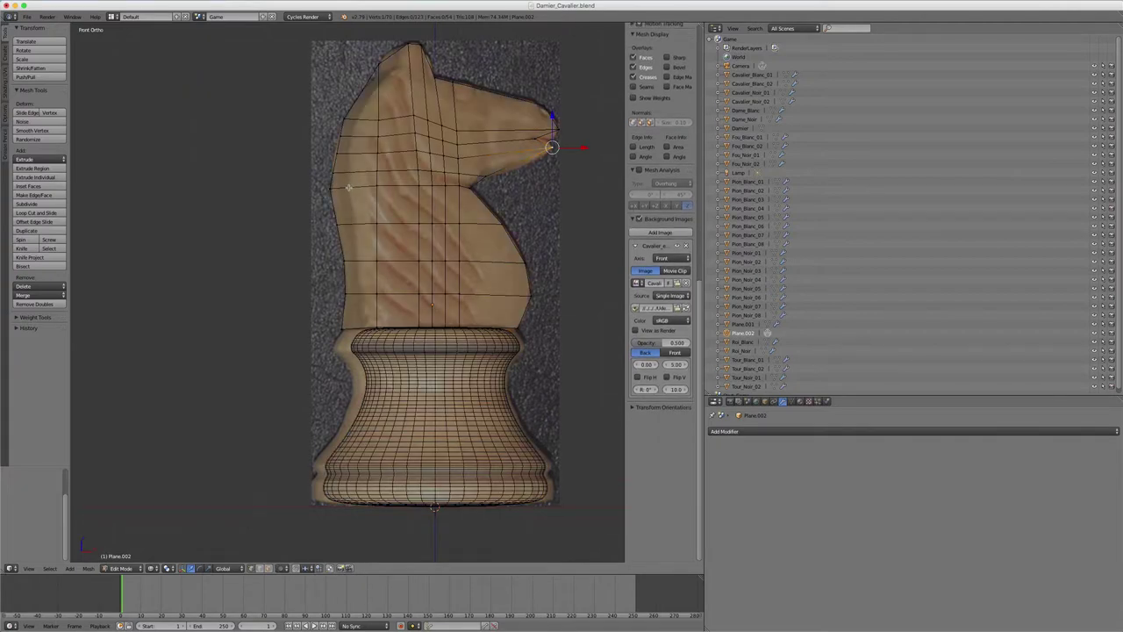
key(Tab)
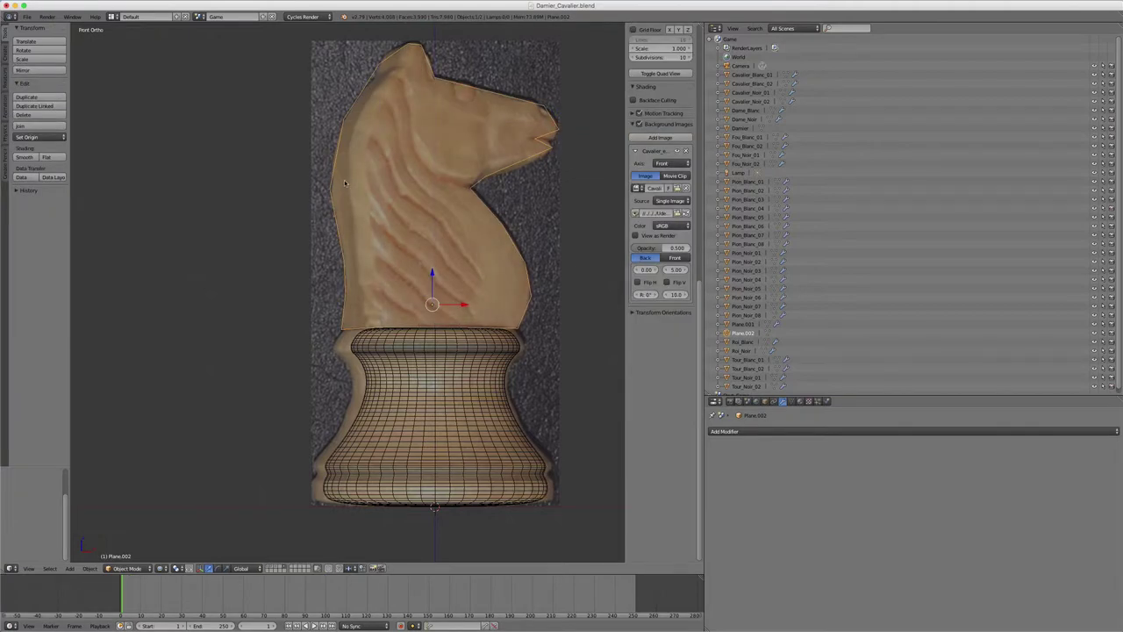
key(alt+z)
key(Tab)
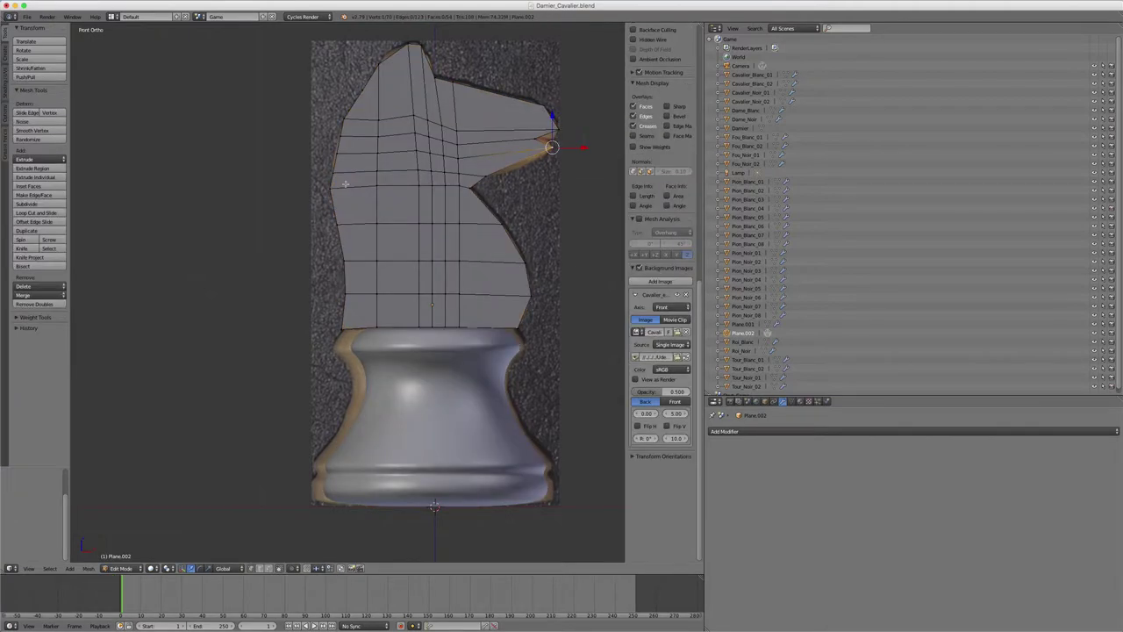
key(alt+z)
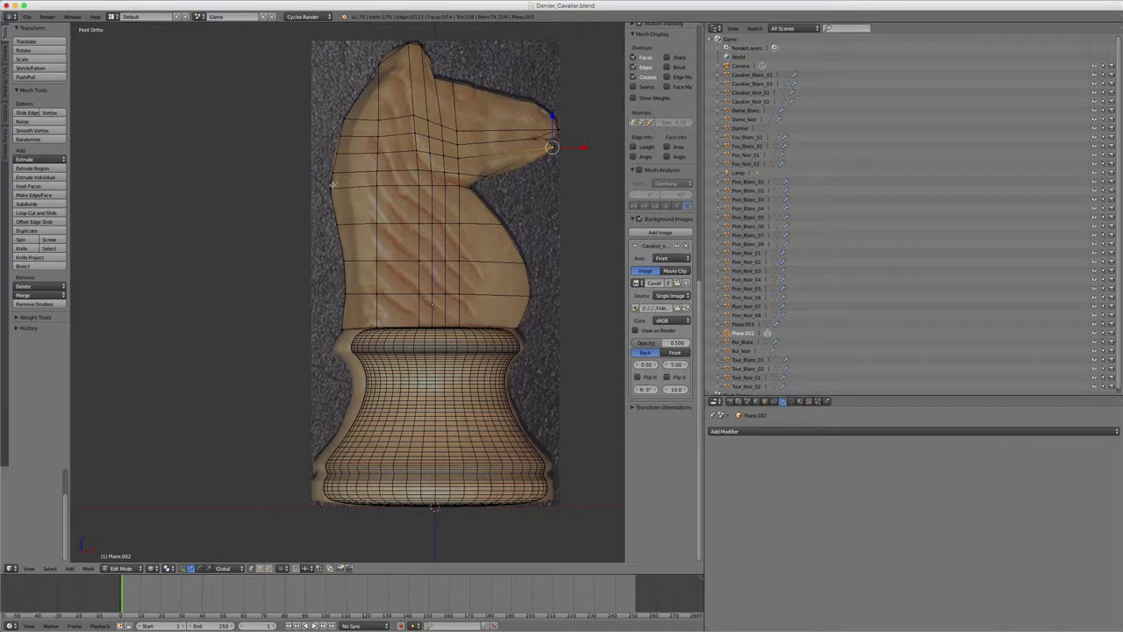
Step: Move the nose vertex on the head's left edge to match the photo, then select the whole head mesh
key(b)
drag(323, 178, 343, 198)
key(g)
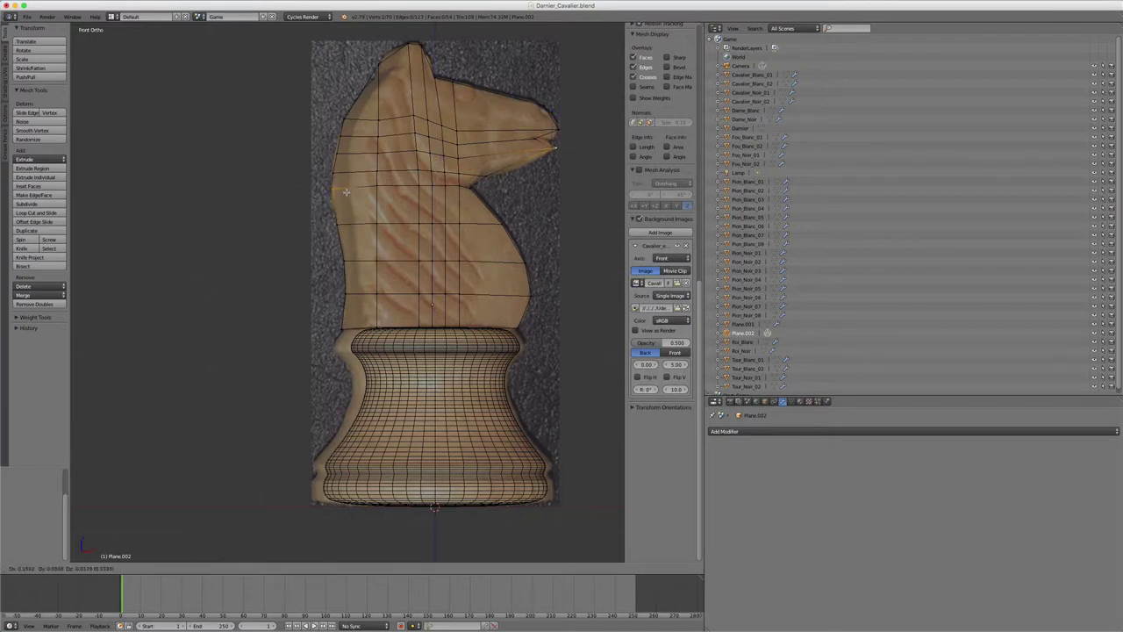
click(342, 195)
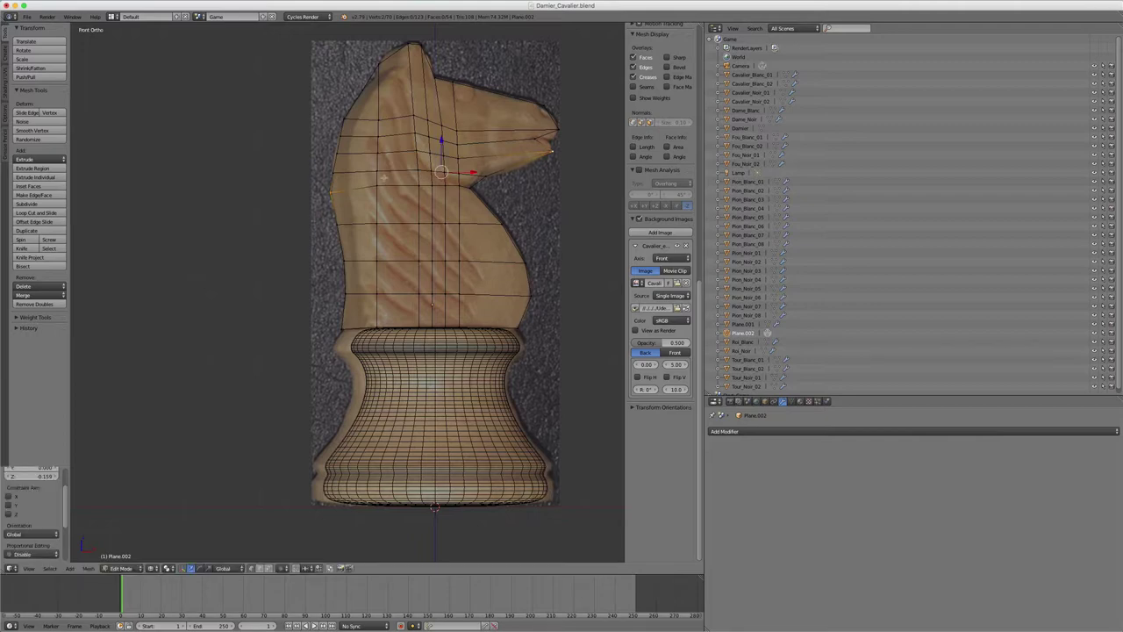
key(a)
key(a)
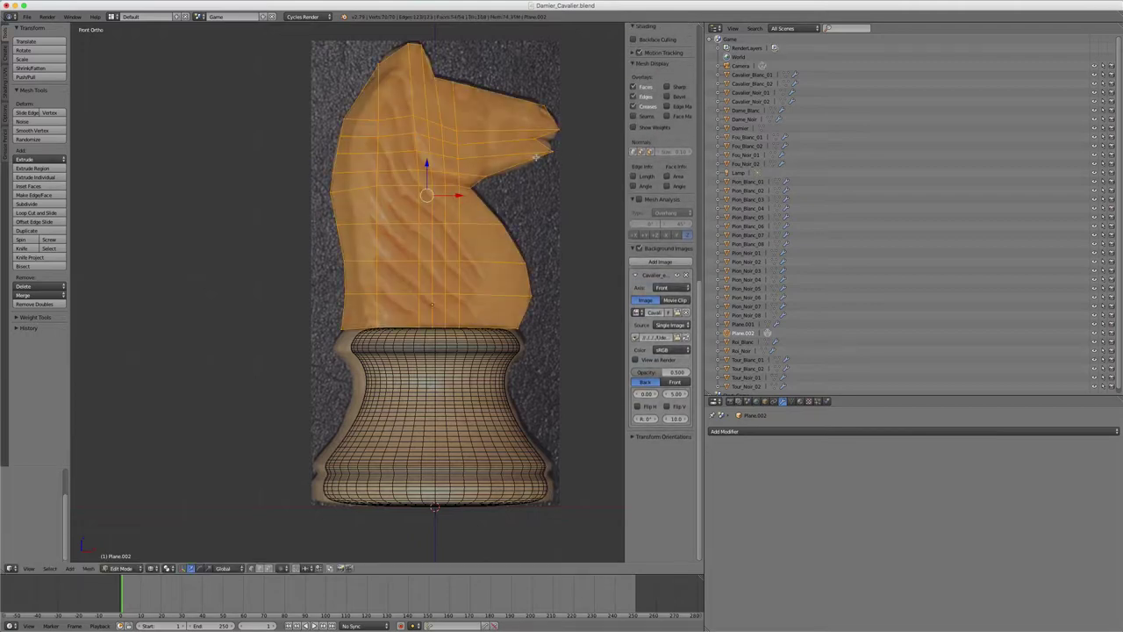
key(a)
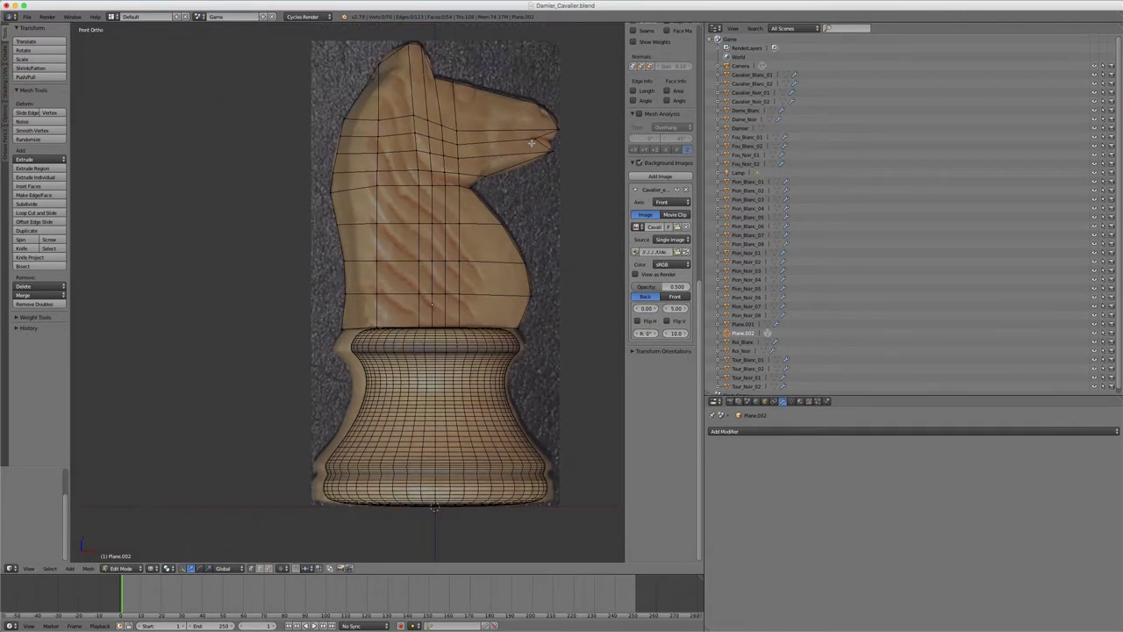
middle_drag(532, 143, 524, 161)
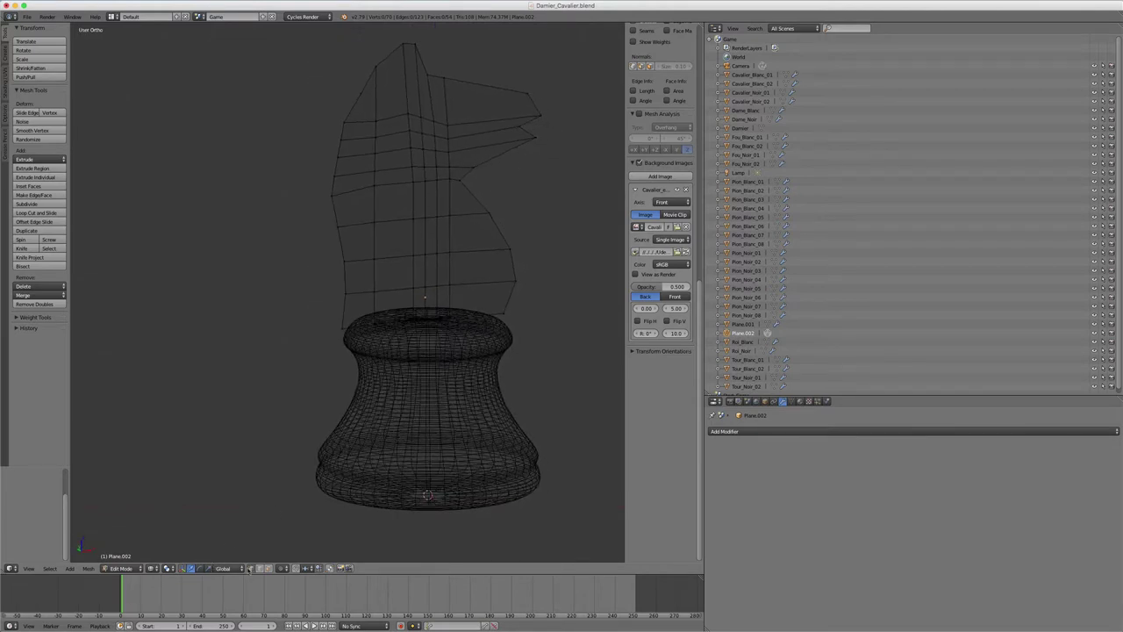
Step: Return to Object Mode, leave Local View, and view the full chessboard with textured wood colours
key(Tab)
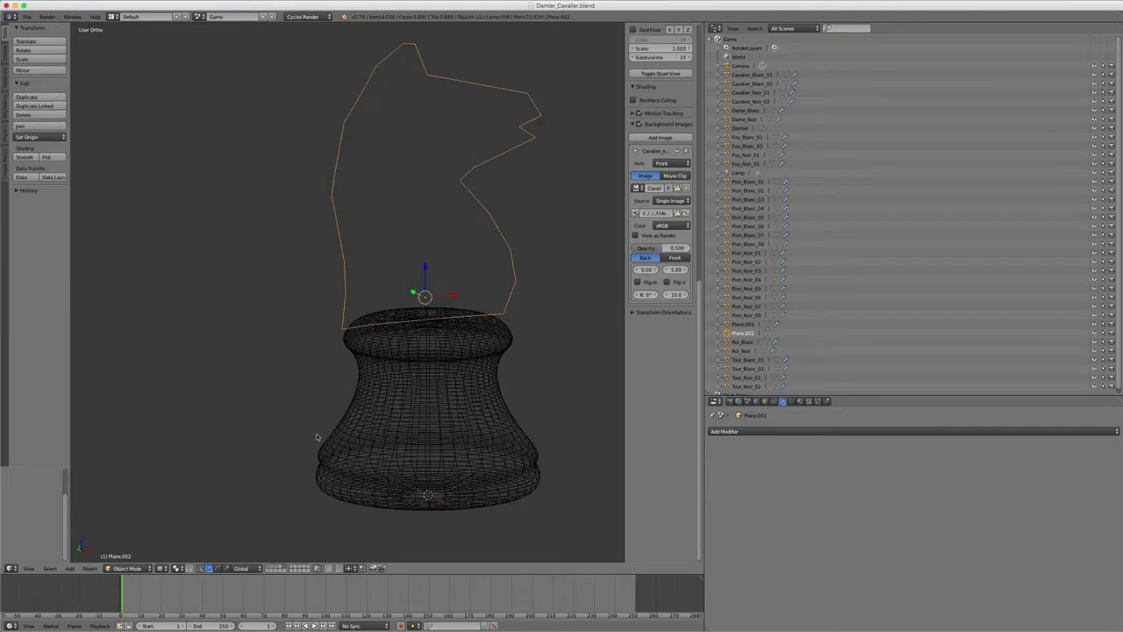
key(KP_Divide)
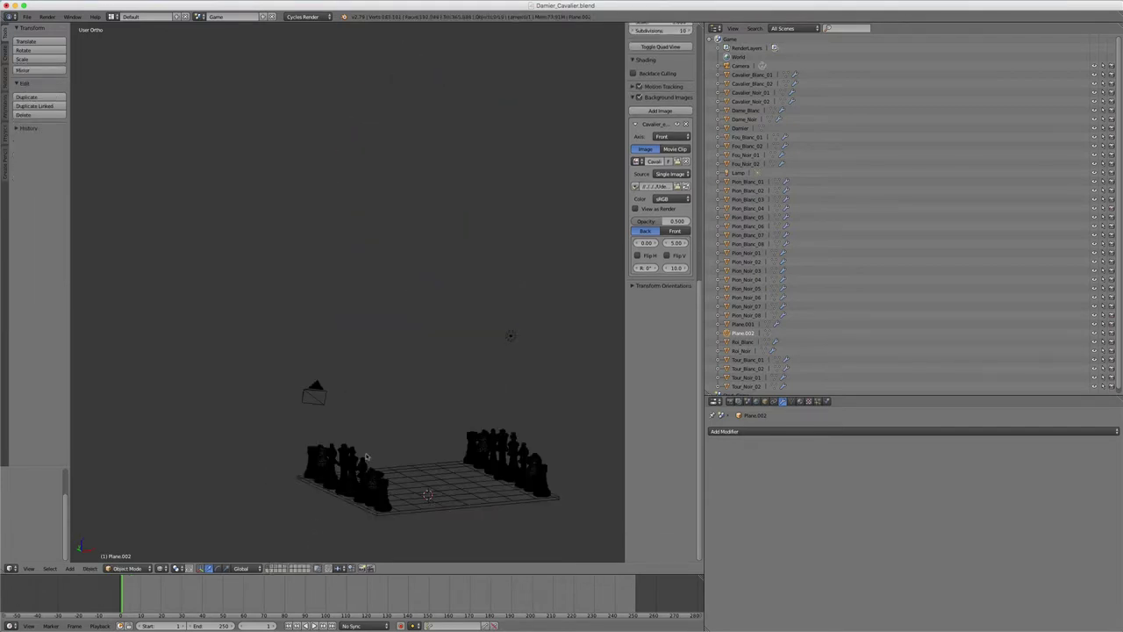
mouse_move(368, 457)
middle_down()
mouse_move(571, 338)
mouse_move(423, 404)
mouse_move(394, 206)
middle_up()
key(shift+z)
scroll(422, 404, up, 5)
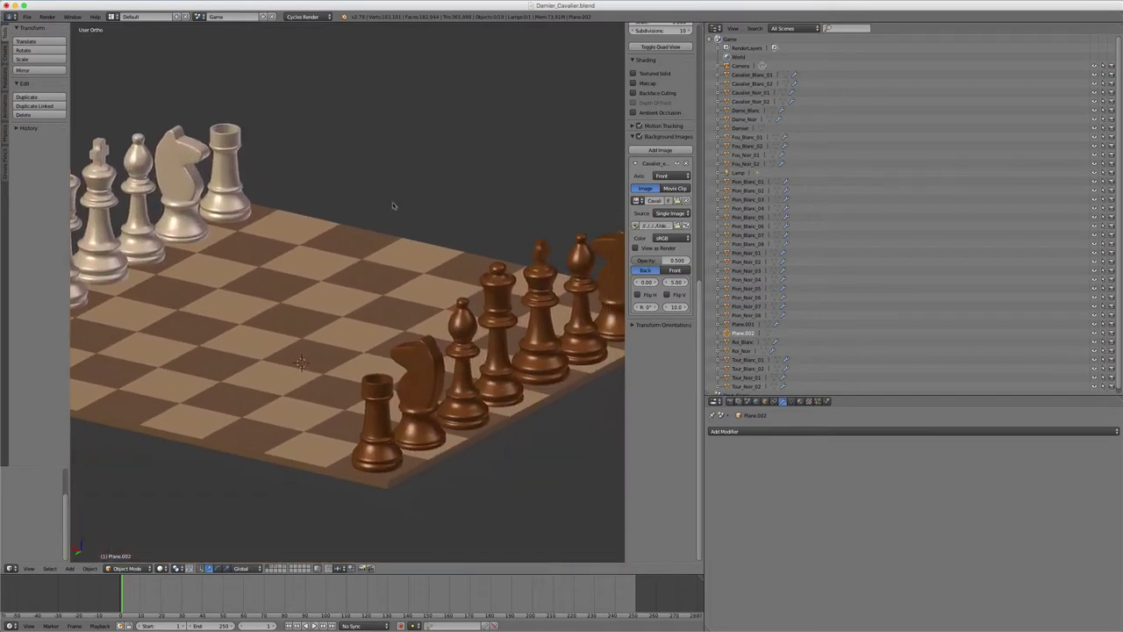
scroll(466, 402, up, 4)
Step: Put Cavalier_Noir_02 into Edit Mode and inspect it from the side and from above
key(Tab)
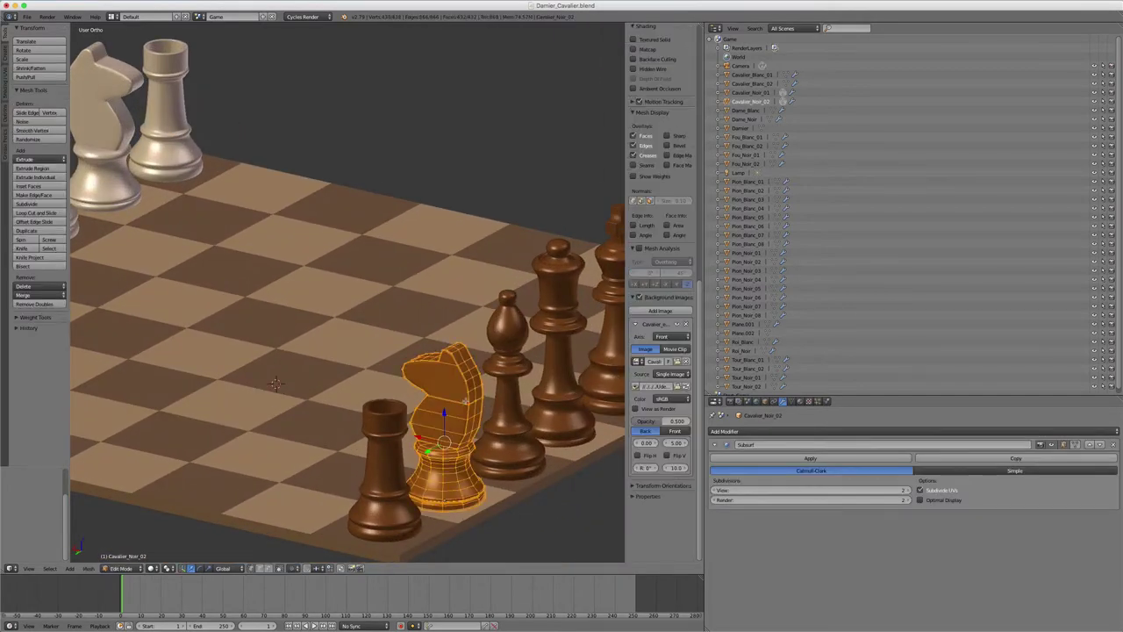
mouse_move(466, 403)
middle_down()
mouse_move(369, 455)
mouse_move(457, 370)
mouse_move(447, 346)
middle_up()
scroll(371, 453, up, 4)
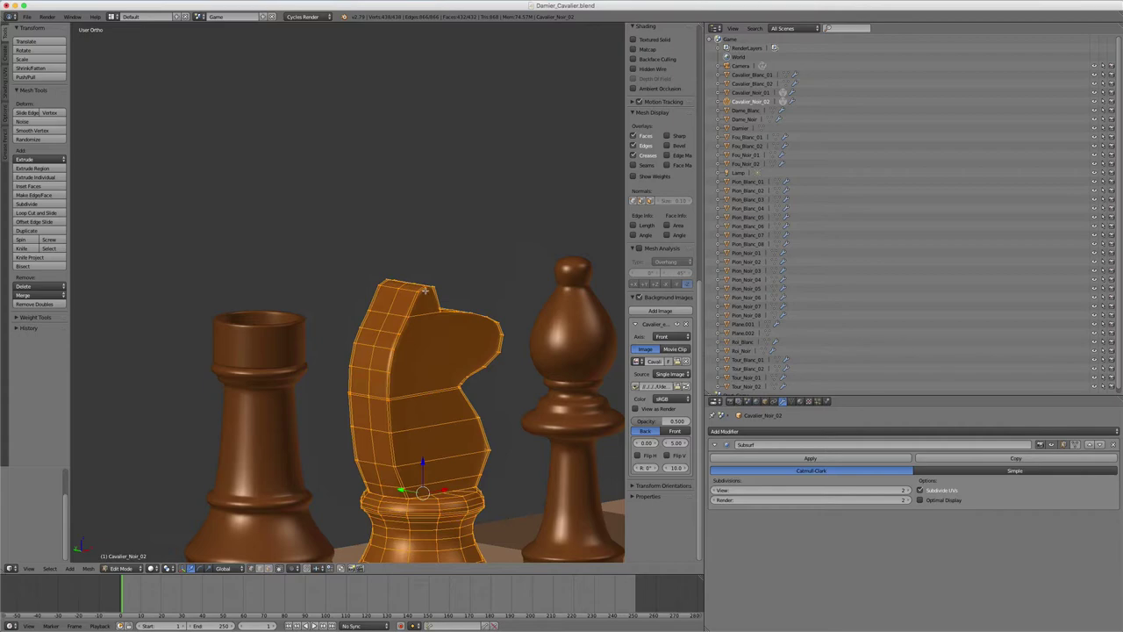
mouse_move(390, 414)
middle_down()
mouse_move(509, 421)
mouse_move(571, 406)
mouse_move(496, 414)
middle_up()
mouse_move(204, 480)
middle_down()
mouse_move(545, 219)
mouse_move(613, 412)
middle_up()
scroll(613, 411, down, 3)
scroll(437, 353, down, 3)
scroll(423, 338, down, 3)
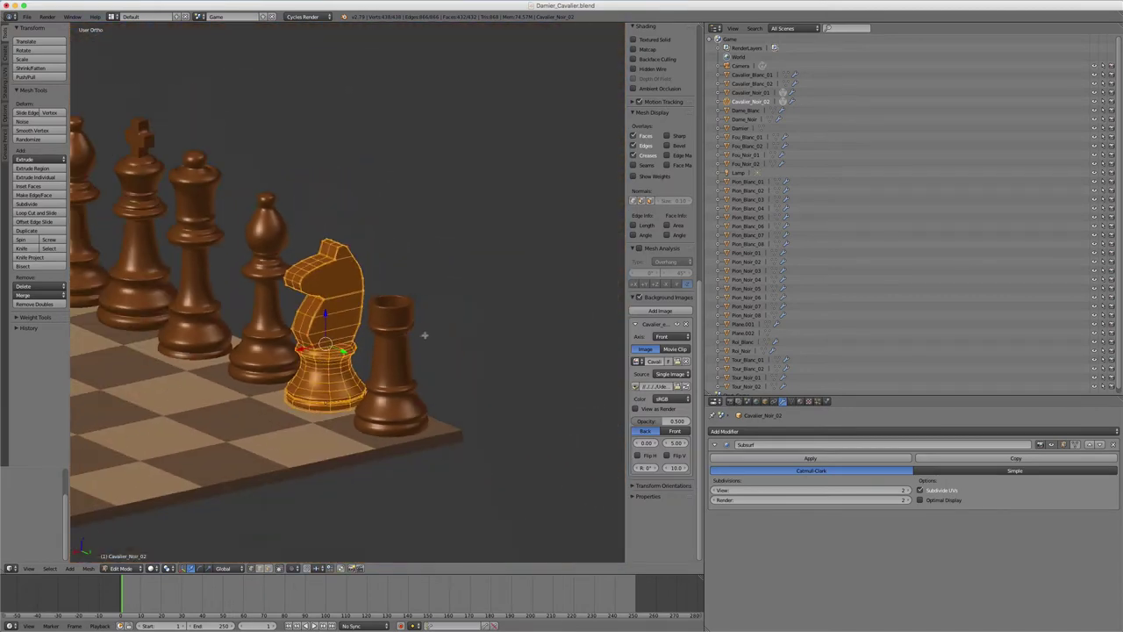
middle_drag(423, 338, 406, 336)
mouse_move(260, 356)
middle_down()
mouse_move(313, 303)
mouse_move(188, 90)
mouse_move(208, 56)
mouse_move(263, 50)
middle_up()
scroll(294, 325, down, 3)
scroll(303, 314, up, 3)
scroll(188, 90, down, 3)
scroll(170, 76, up, 2)
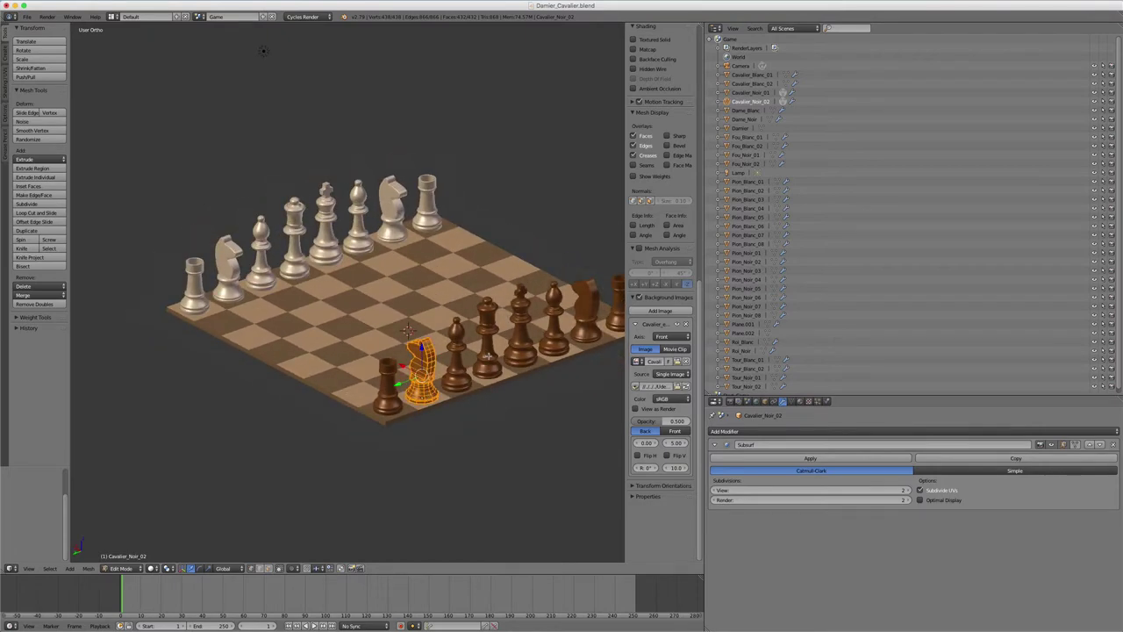